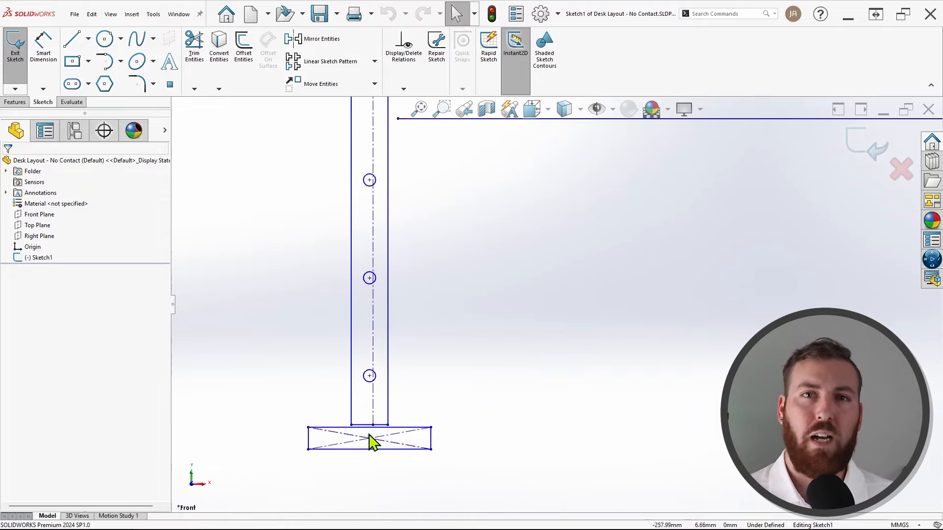
# - Examine the left leg, foot and crossbar geometry in the sketch for gaps, misalignment and missing relations
pyautogui.scroll(-4, 373, 440)
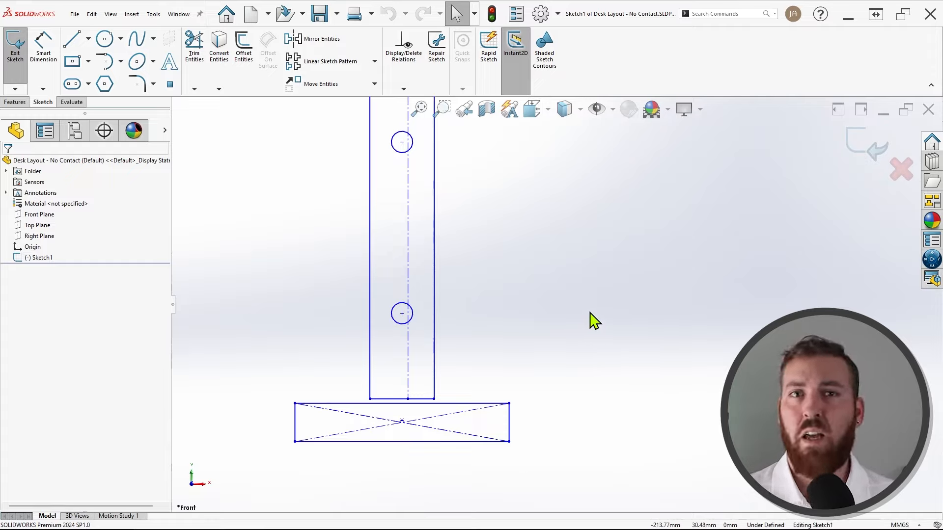
pyautogui.scroll(3, 594, 322)
pyautogui.scroll(2, 590, 314)
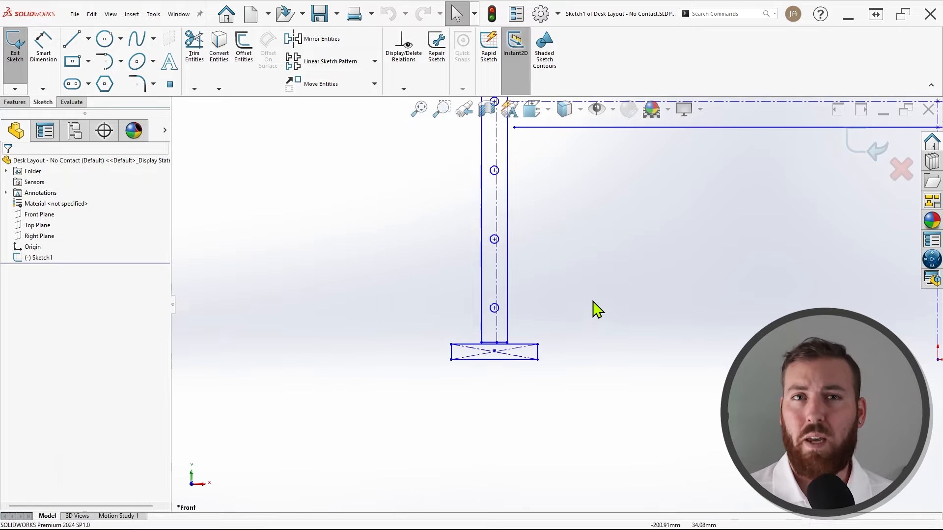
pyautogui.keyDown('ctrl'); pyautogui.moveTo(615, 225); pyautogui.dragTo(606, 318, button='middle'); pyautogui.keyUp('ctrl')
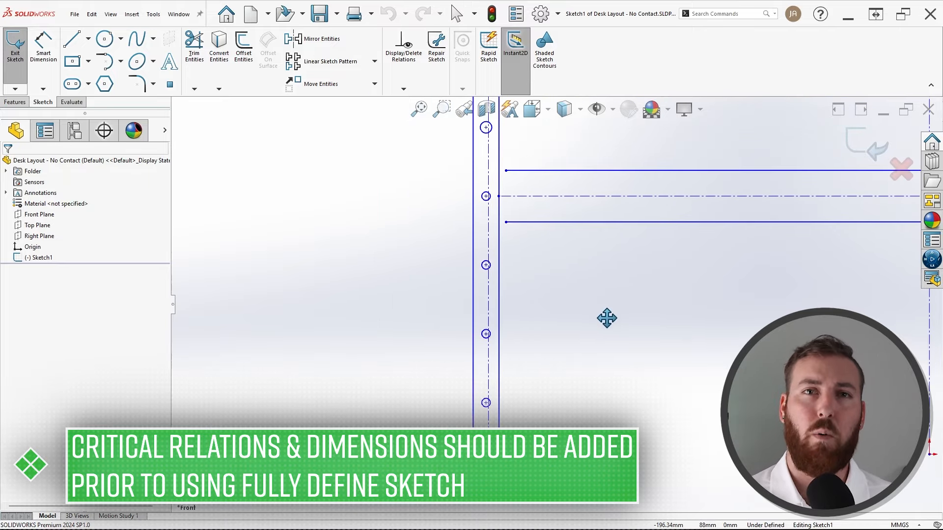
pyautogui.moveTo(591, 267); pyautogui.dragTo(524, 153)
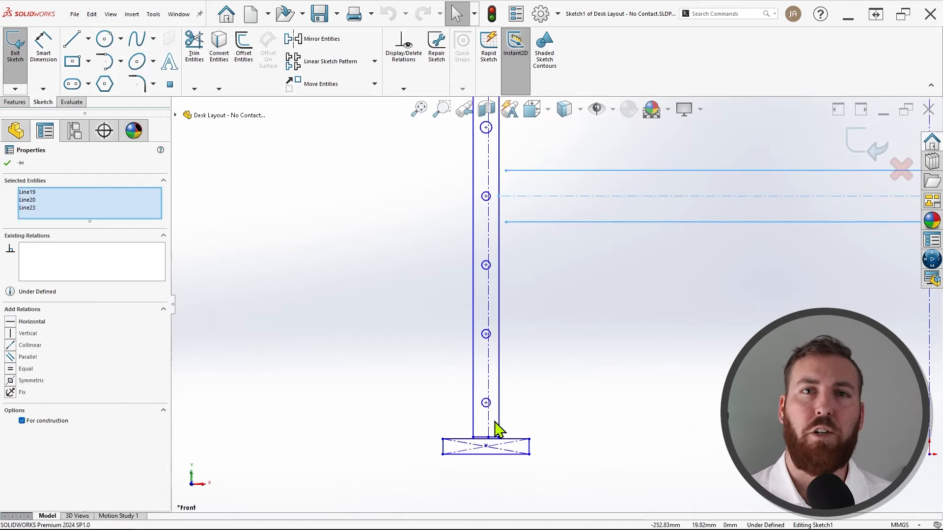
pyautogui.moveTo(493, 421); pyautogui.dragTo(480, 186)
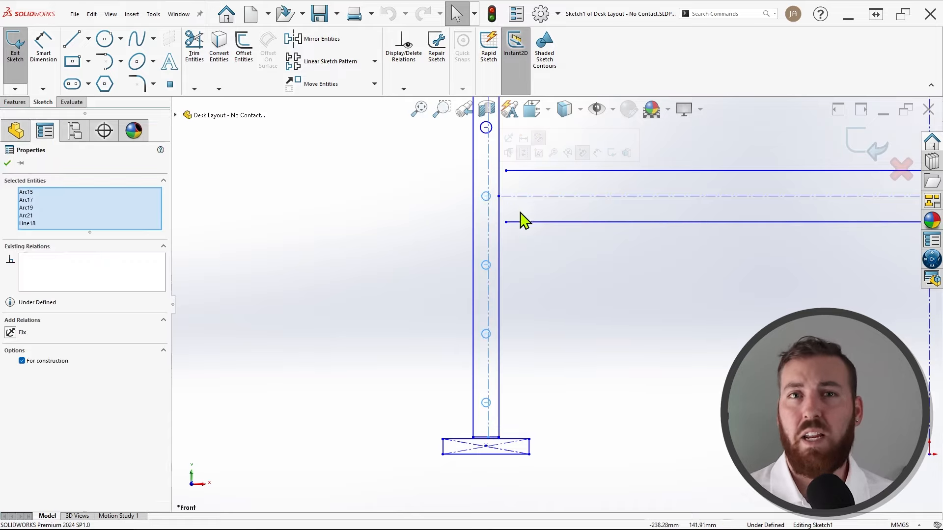
pyautogui.click(588, 305)
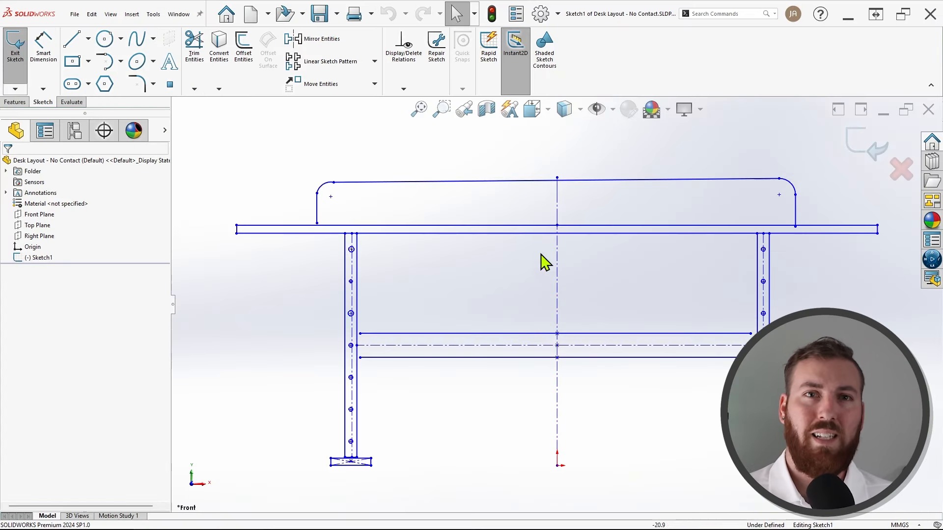
# - Fully define all entities in the sketch with relations and baseline dimensions from the origin, and check the result along the left leg
pyautogui.click(404, 89)
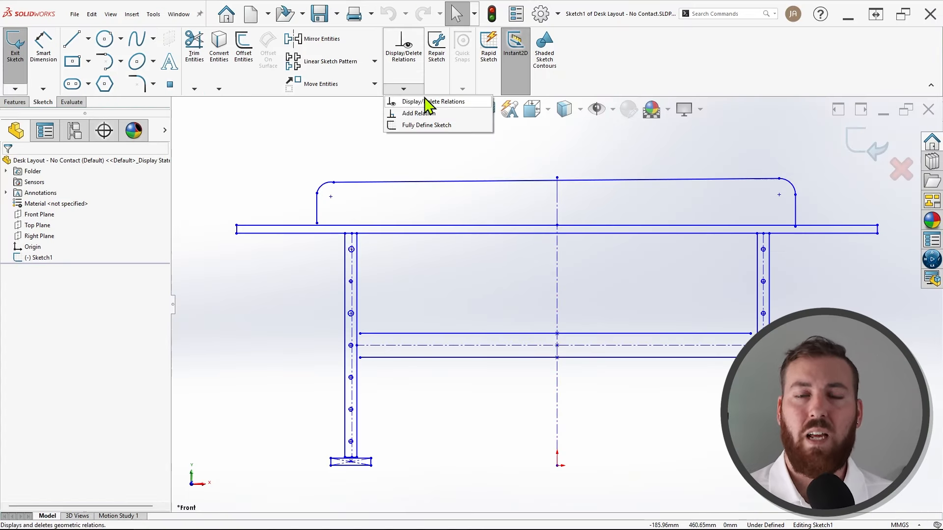
pyautogui.click(471, 126)
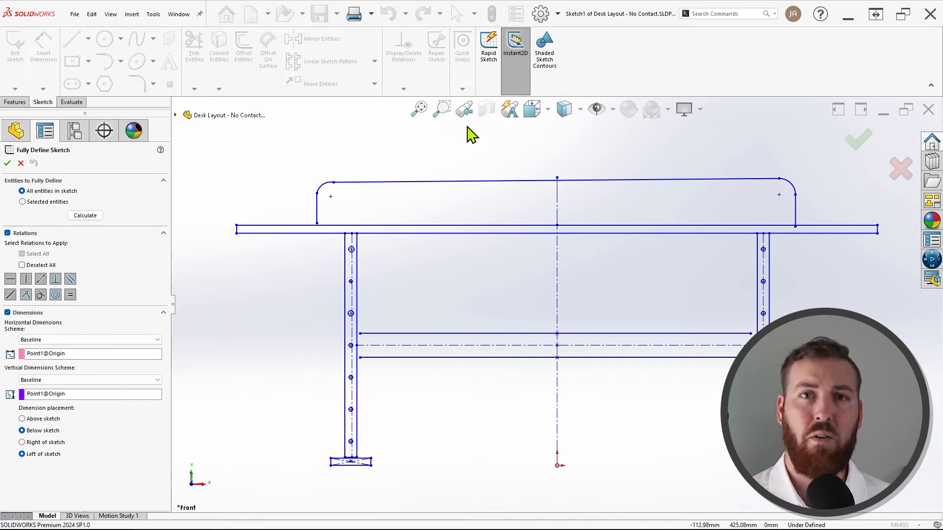
pyautogui.click(90, 216)
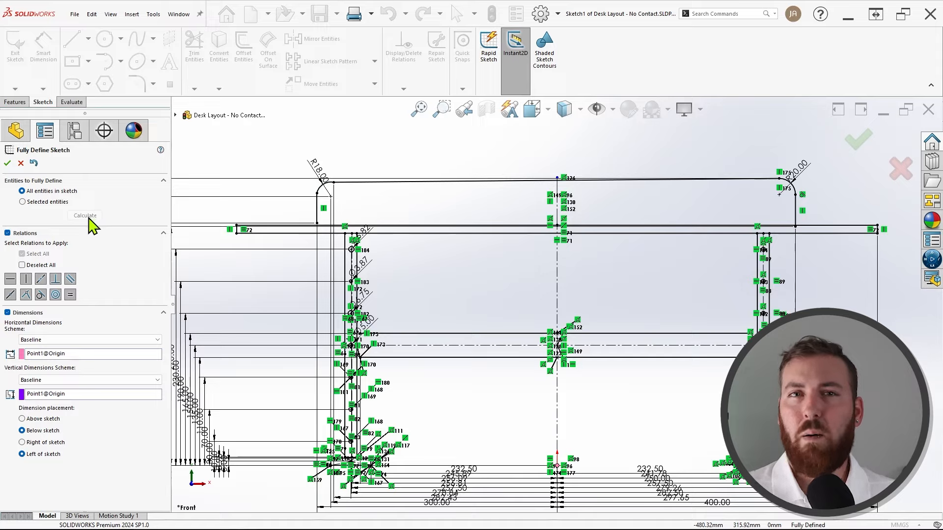
pyautogui.click(7, 164)
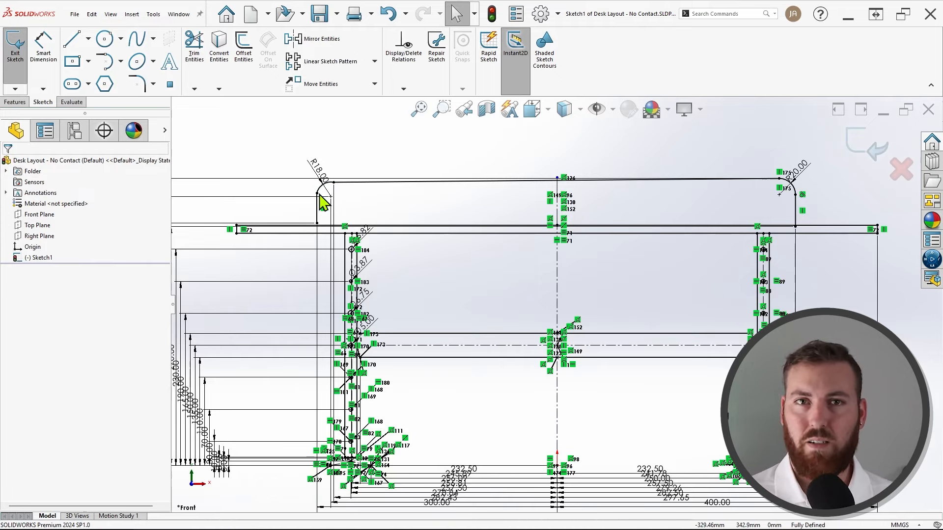
pyautogui.scroll(-5, 322, 201)
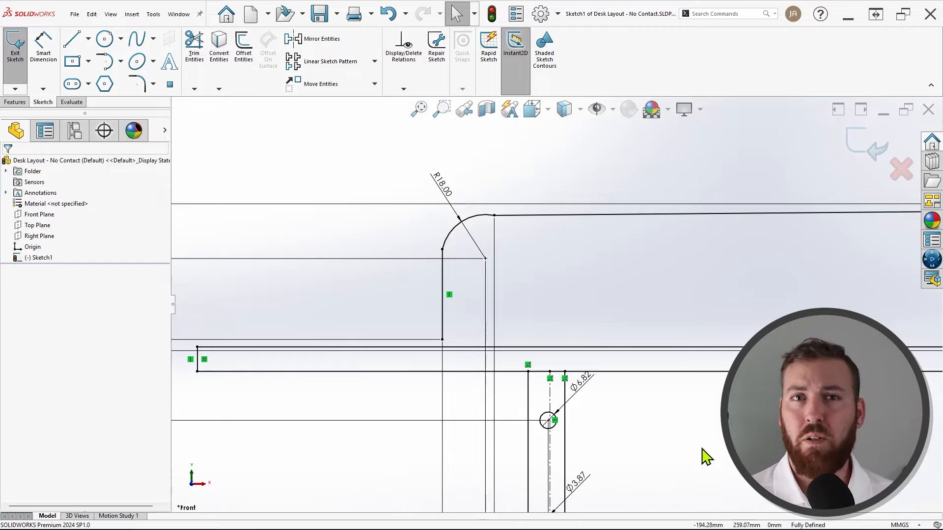
pyautogui.moveTo(702, 453)
pyautogui.keyDown('ctrl'); pyautogui.mouseDown(button='middle')
pyautogui.moveTo(682, 391)
pyautogui.moveTo(508, 184)
pyautogui.mouseUp(button='middle'); pyautogui.keyUp('ctrl')
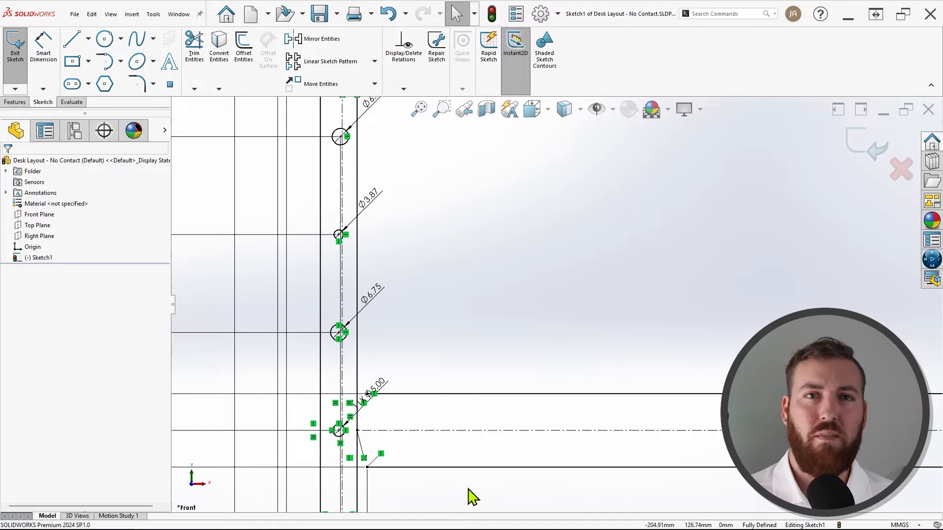
pyautogui.moveTo(473, 497)
pyautogui.keyDown('ctrl'); pyautogui.mouseDown(button='middle')
pyautogui.moveTo(673, 107)
pyautogui.moveTo(669, 117)
pyautogui.mouseUp(button='middle'); pyautogui.keyUp('ctrl')
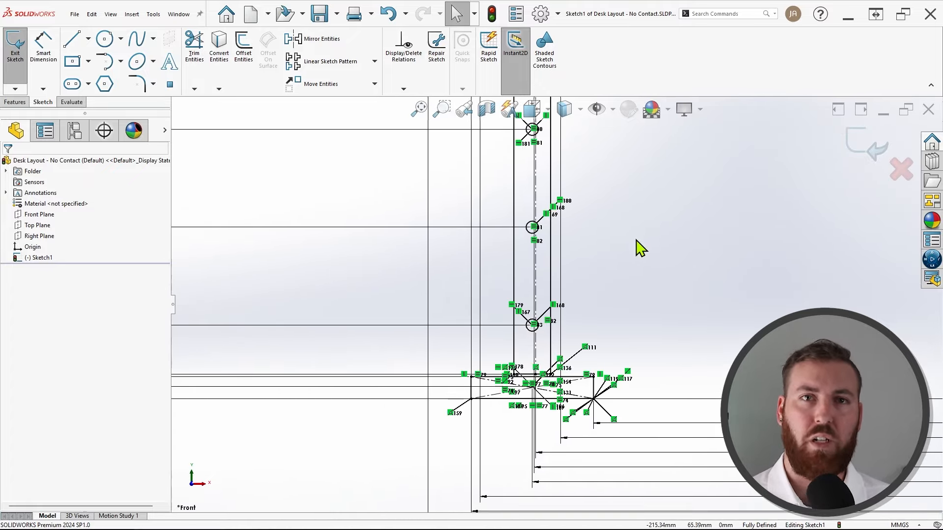
pyautogui.press('f')
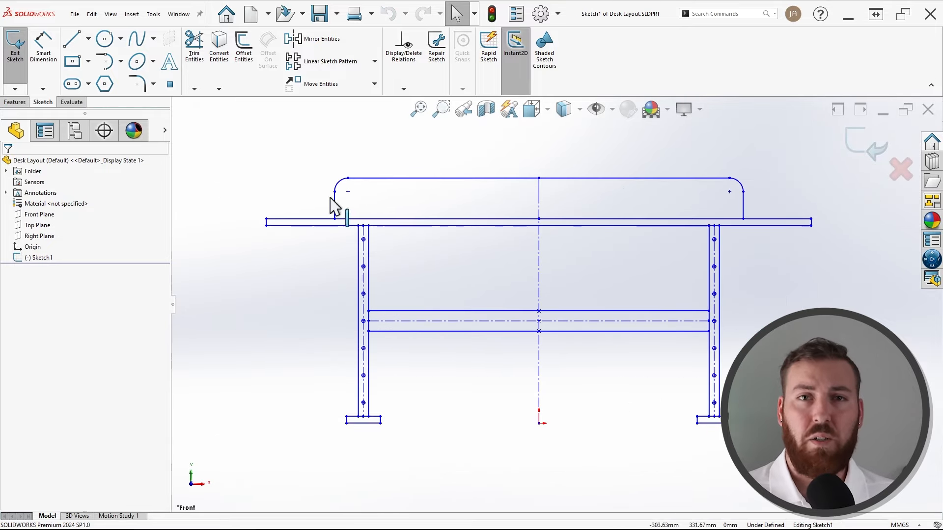
# - Examine the Desk Layout sketch along the left leg, checking how precisely the tabletop, holes, crossbar and foot are aligned
pyautogui.scroll(-5, 334, 205)
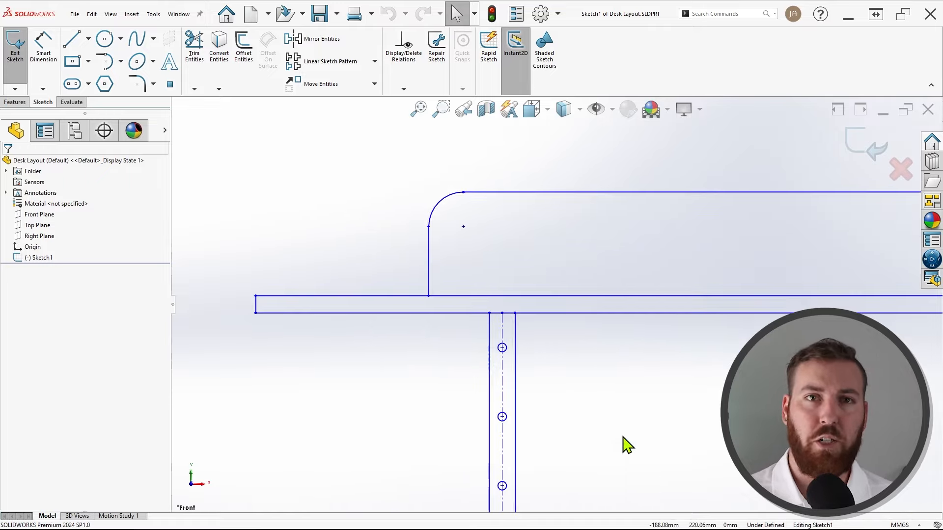
pyautogui.moveTo(620, 455)
pyautogui.keyDown('ctrl'); pyautogui.mouseDown(button='middle')
pyautogui.moveTo(631, 452)
pyautogui.moveTo(612, 373)
pyautogui.moveTo(567, 319)
pyautogui.mouseUp(button='middle'); pyautogui.keyUp('ctrl')
pyautogui.scroll(-3, 480, 251)
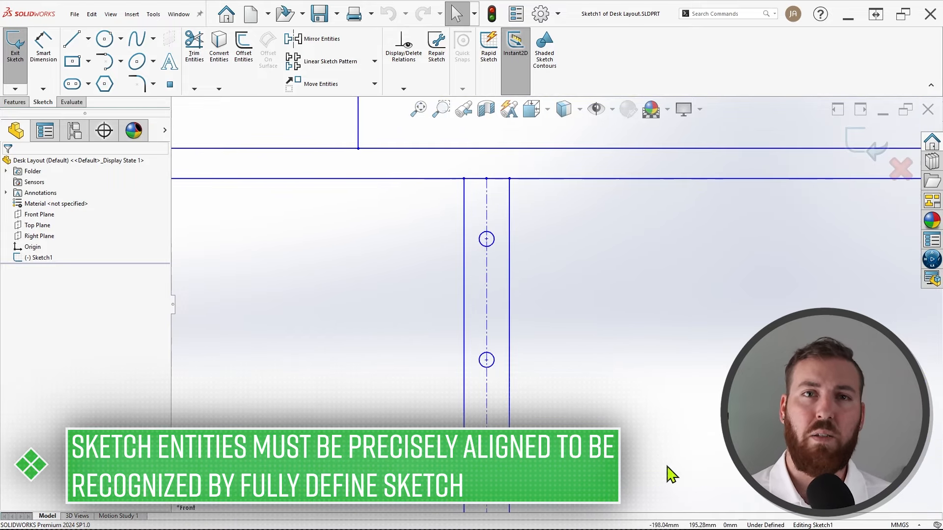
pyautogui.moveTo(678, 484)
pyautogui.keyDown('ctrl'); pyautogui.mouseDown(button='middle')
pyautogui.moveTo(655, 358)
pyautogui.moveTo(586, 168)
pyautogui.moveTo(564, 144)
pyautogui.mouseUp(button='middle'); pyautogui.keyUp('ctrl')
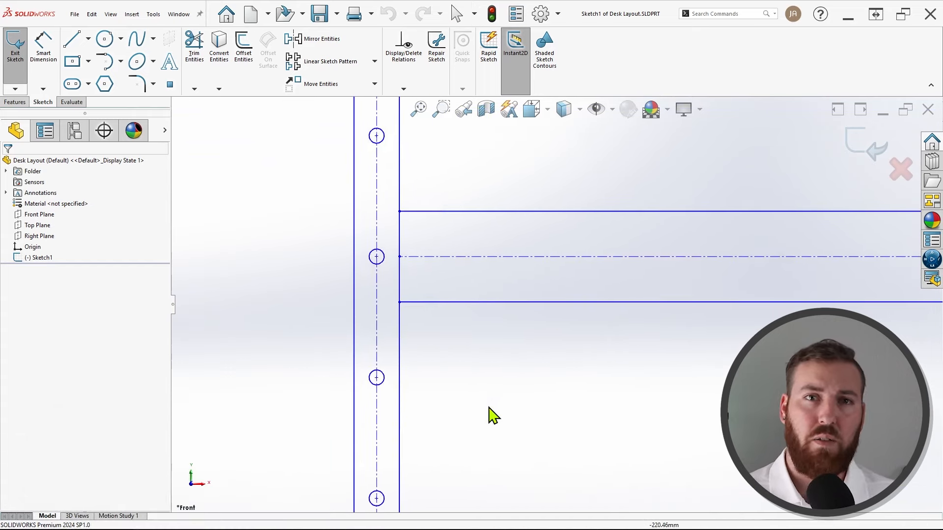
pyautogui.moveTo(480, 437)
pyautogui.keyDown('ctrl'); pyautogui.mouseDown(button='middle')
pyautogui.moveTo(543, 337)
pyautogui.moveTo(564, 276)
pyautogui.moveTo(566, 158)
pyautogui.moveTo(551, 121)
pyautogui.mouseUp(button='middle'); pyautogui.keyUp('ctrl')
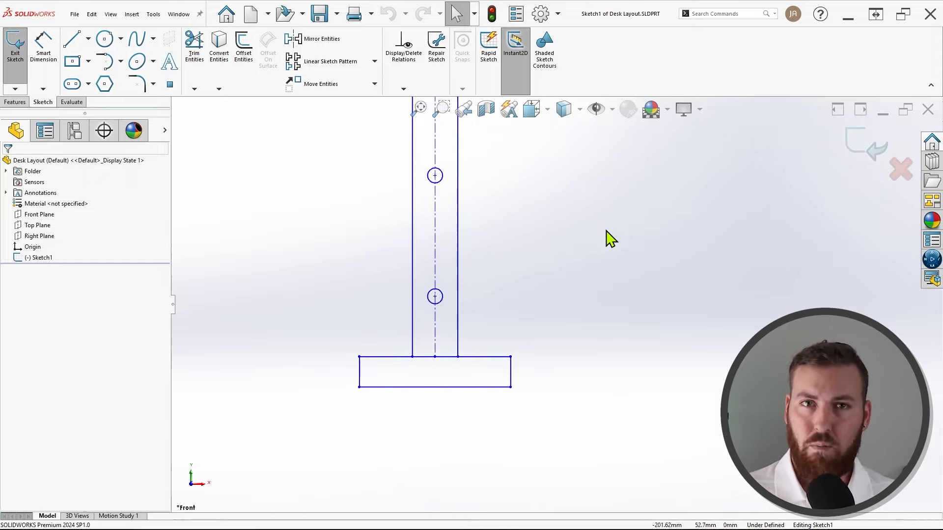
pyautogui.press('f')
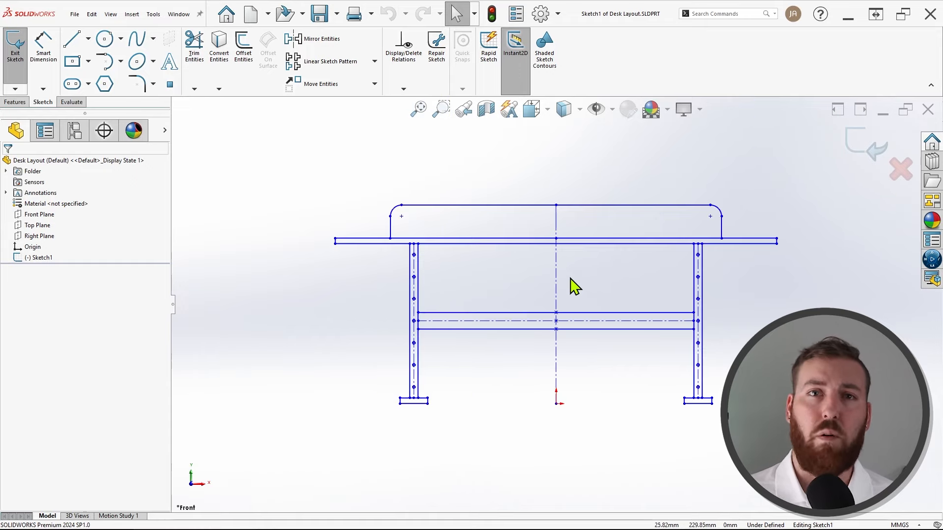
pyautogui.scroll(-3, 570, 286)
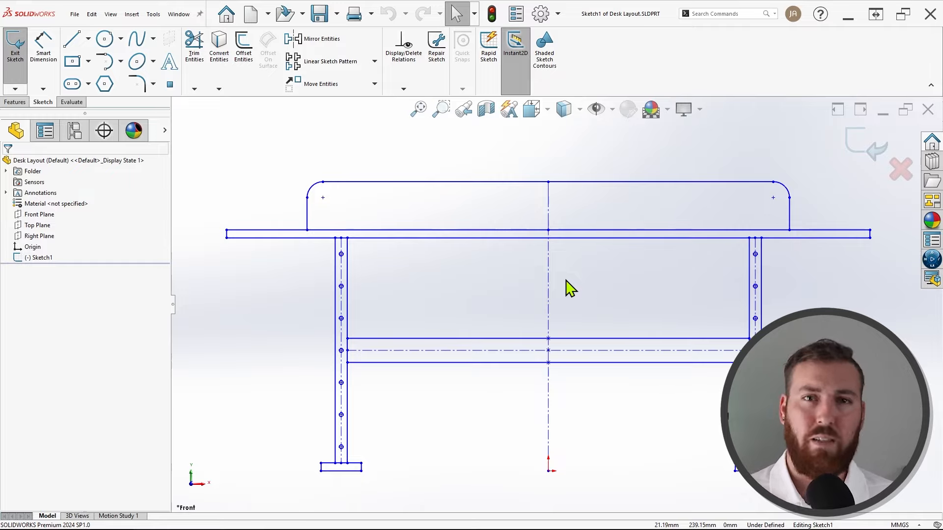
# - Run Fully Define Sketch on all entities of the Desk Layout sketch, using baseline dimension schemes from the origin
pyautogui.click(405, 89)
pyautogui.click(441, 125)
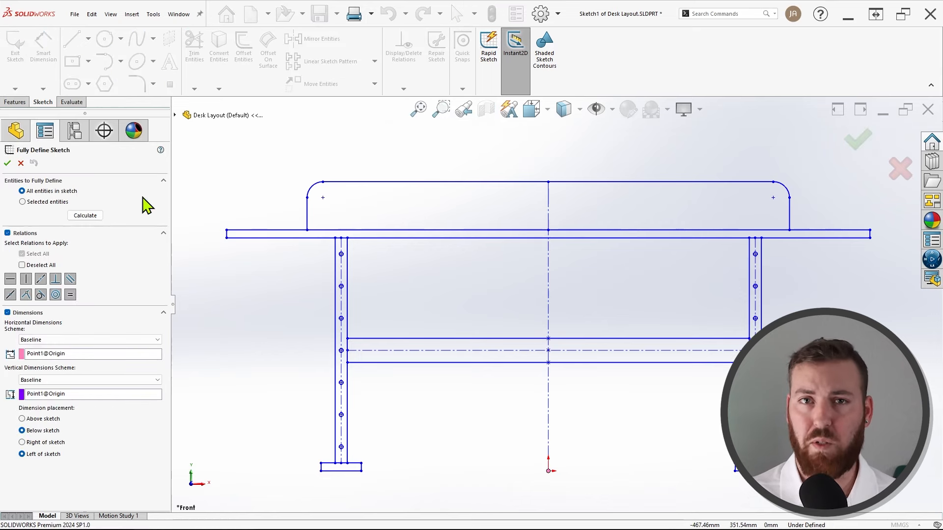
pyautogui.click(87, 216)
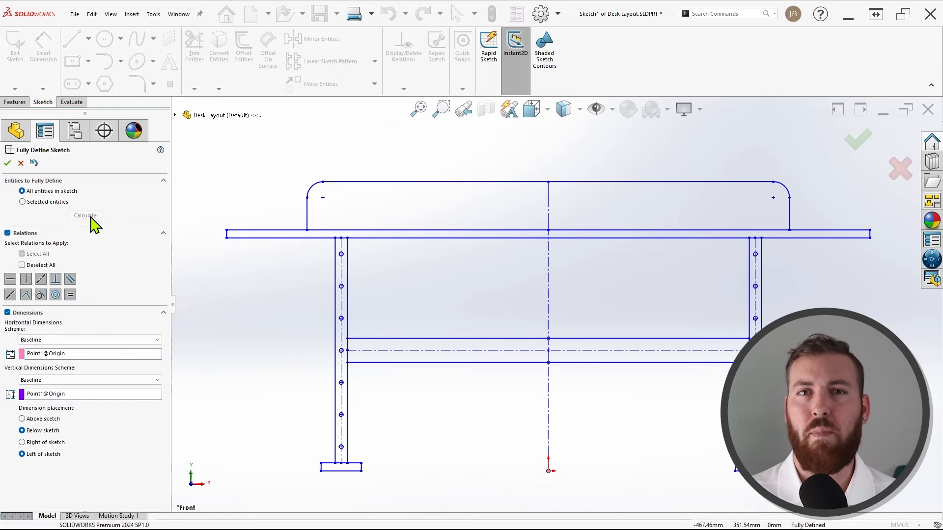
pyautogui.click(7, 163)
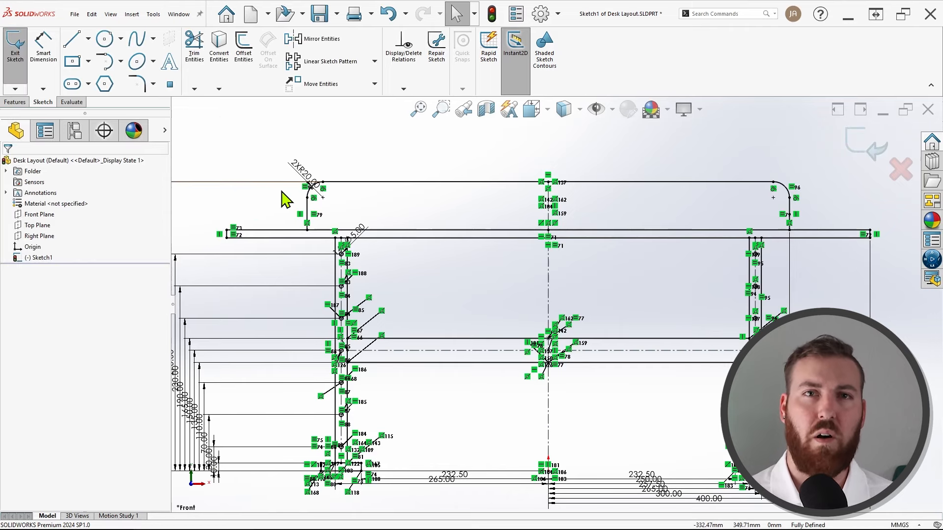
# - Reposition the corner arc's radius dimension and the leg holes' diameter dimension clear of the surrounding geometry
pyautogui.scroll(-5, 283, 199)
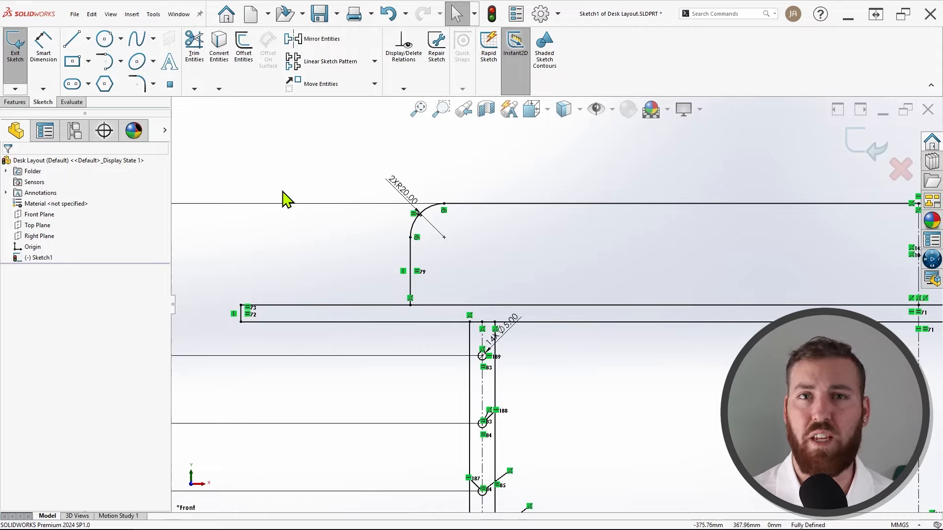
pyautogui.moveTo(400, 191); pyautogui.dragTo(370, 166)
pyautogui.click(414, 192)
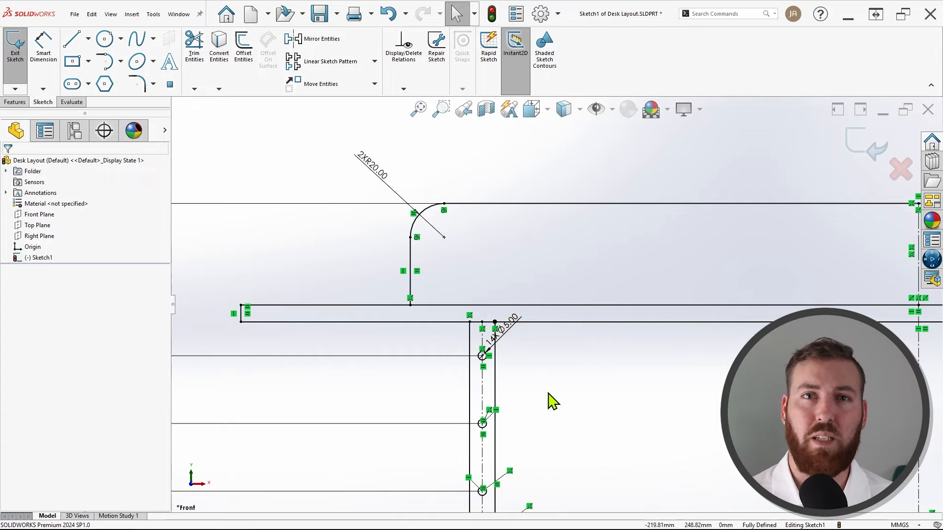
pyautogui.scroll(-3, 549, 393)
pyautogui.moveTo(479, 293); pyautogui.dragTo(517, 309)
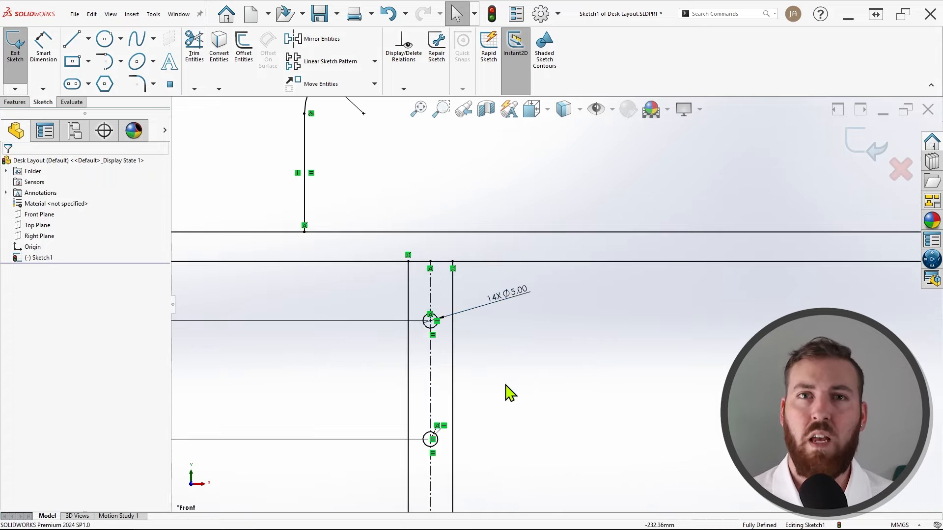
# - Move the 165 mm and 135 mm vertical crossbar dimensions from the stacked baseline set to the area right of the left leg
pyautogui.keyDown('ctrl'); pyautogui.moveTo(521, 465); pyautogui.dragTo(504, 124, button='middle'); pyautogui.keyUp('ctrl')
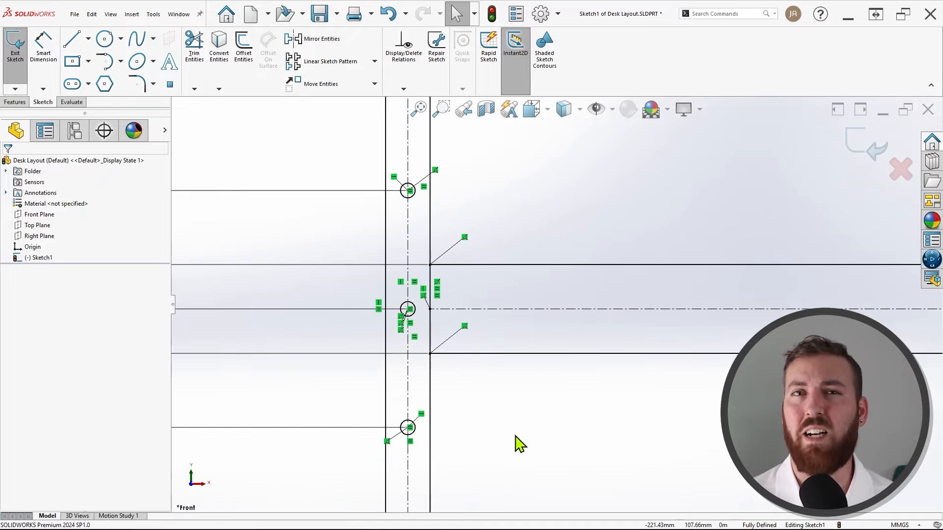
pyautogui.keyDown('ctrl'); pyautogui.moveTo(519, 444); pyautogui.dragTo(509, 106, button='middle'); pyautogui.keyUp('ctrl')
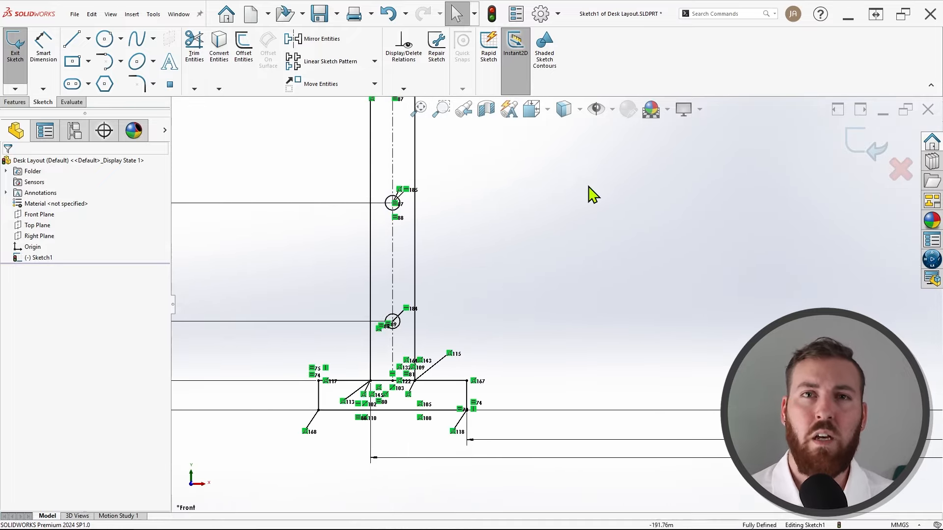
pyautogui.scroll(5, 588, 194)
pyautogui.moveTo(669, 242)
pyautogui.keyDown('ctrl'); pyautogui.mouseDown(button='middle')
pyautogui.moveTo(670, 258)
pyautogui.moveTo(623, 300)
pyautogui.mouseUp(button='middle'); pyautogui.keyUp('ctrl')
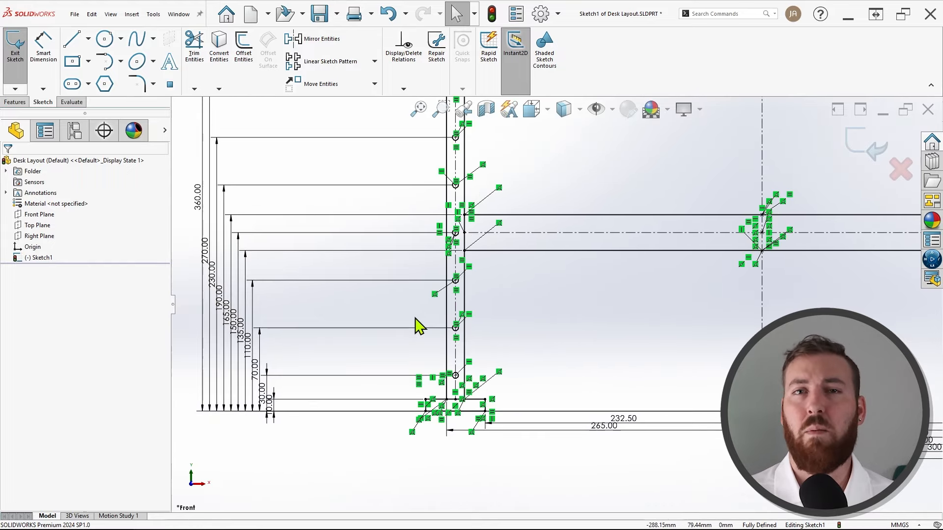
pyautogui.moveTo(227, 318); pyautogui.dragTo(552, 321)
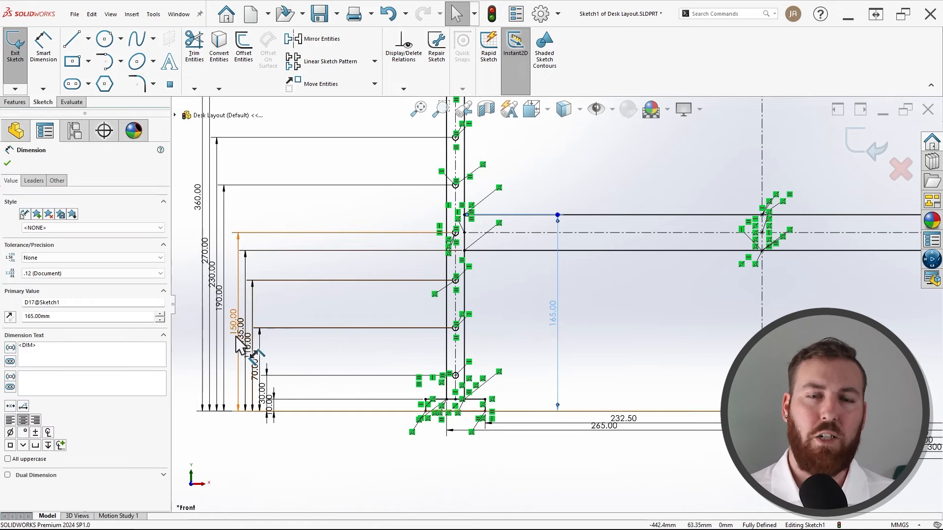
pyautogui.moveTo(246, 343); pyautogui.dragTo(606, 338)
# - Replace the 165 mm height dimension with a dimension between the crossbar's upper and lower lines
pyautogui.click(558, 290)
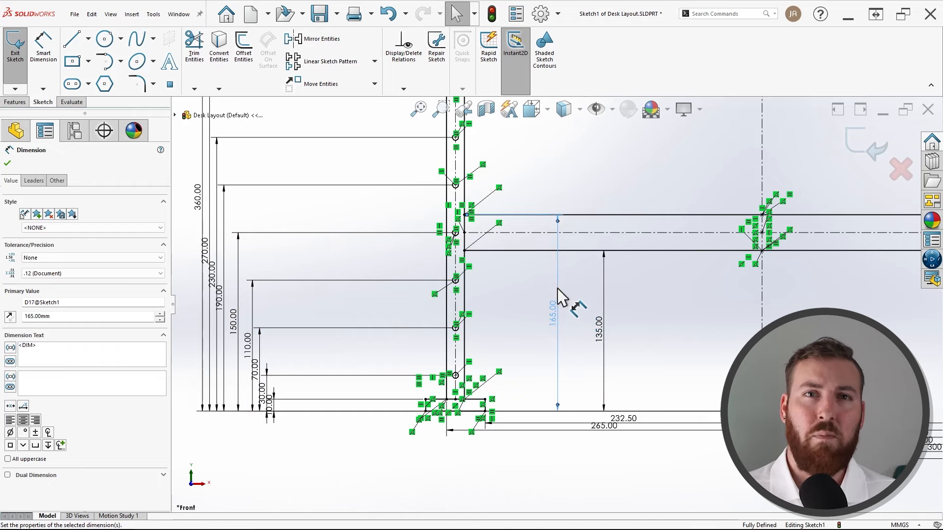
pyautogui.press('Delete')
pyautogui.click(56, 62)
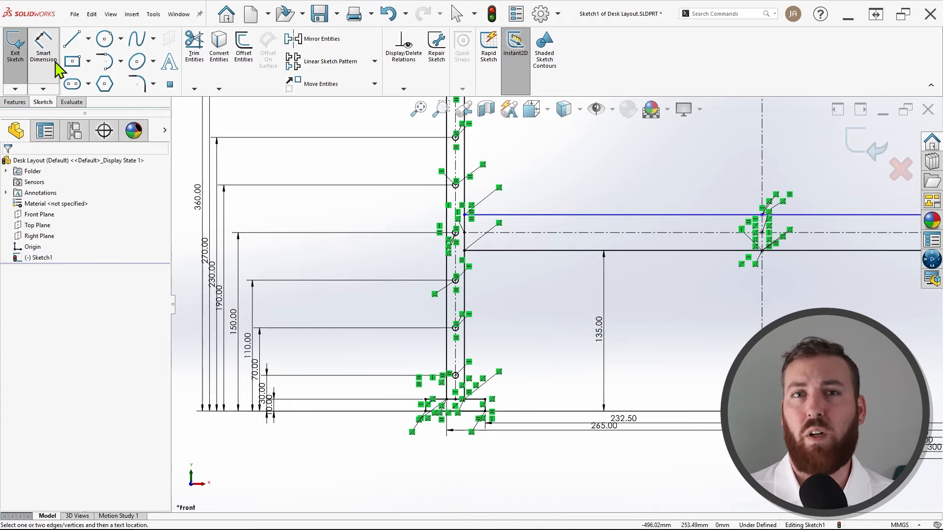
pyautogui.click(597, 251)
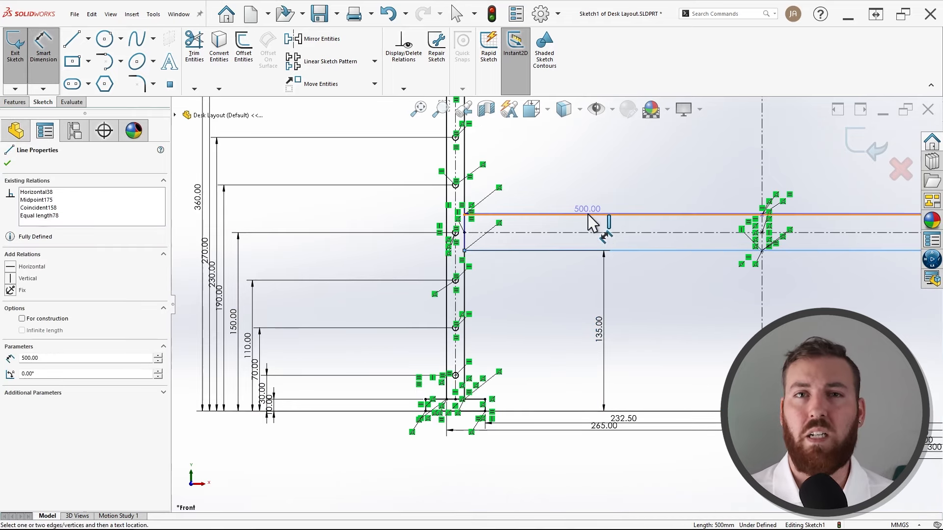
pyautogui.click(594, 216)
pyautogui.click(574, 186)
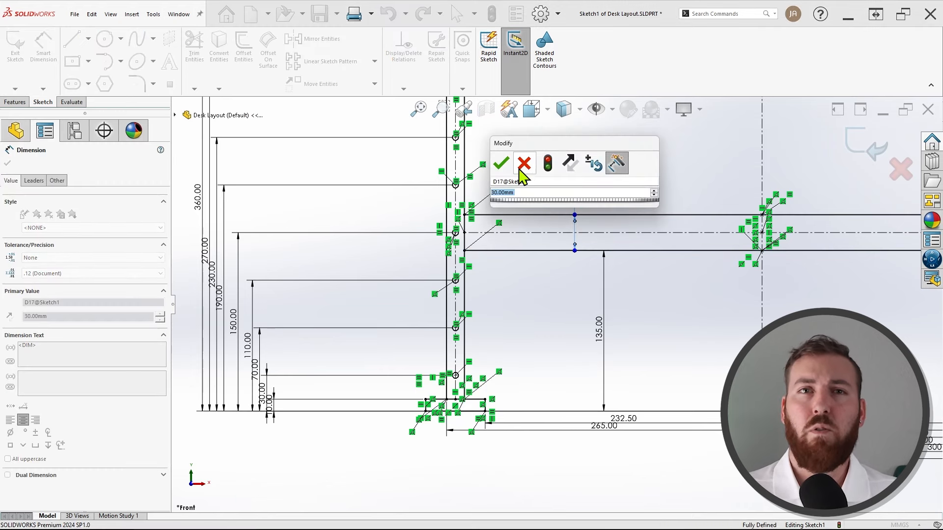
pyautogui.click(501, 162)
pyautogui.click(541, 312)
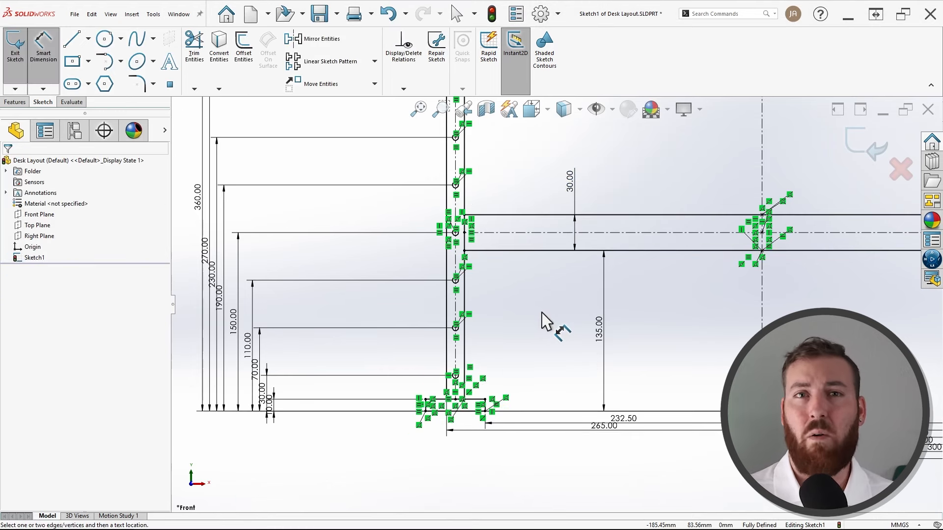
# - Start Fully Define Sketch for selected entities only and select the hole circles and vertical centerlines of both legs
pyautogui.moveTo(534, 268)
pyautogui.keyDown('ctrl'); pyautogui.mouseDown(button='middle')
pyautogui.moveTo(632, 378)
pyautogui.moveTo(657, 471)
pyautogui.moveTo(661, 449)
pyautogui.mouseUp(button='middle'); pyautogui.keyUp('ctrl')
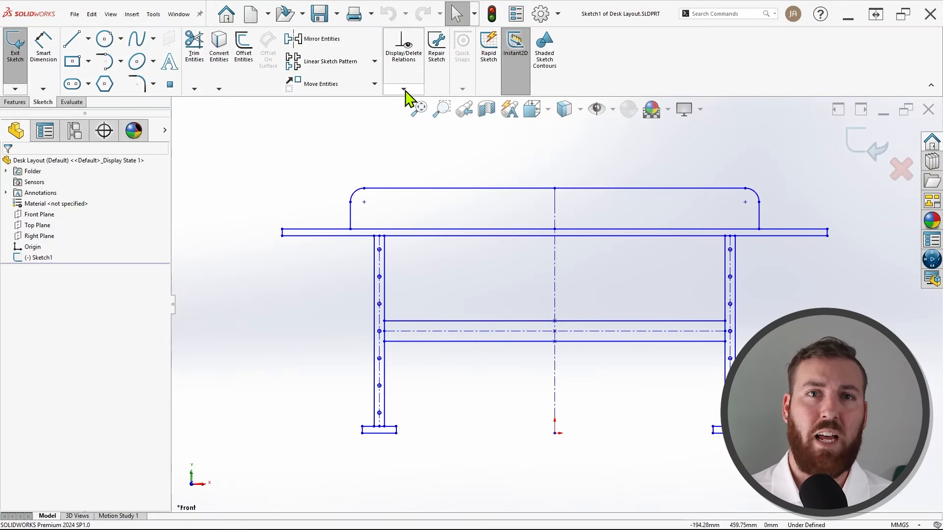
pyautogui.click(404, 89)
pyautogui.click(443, 125)
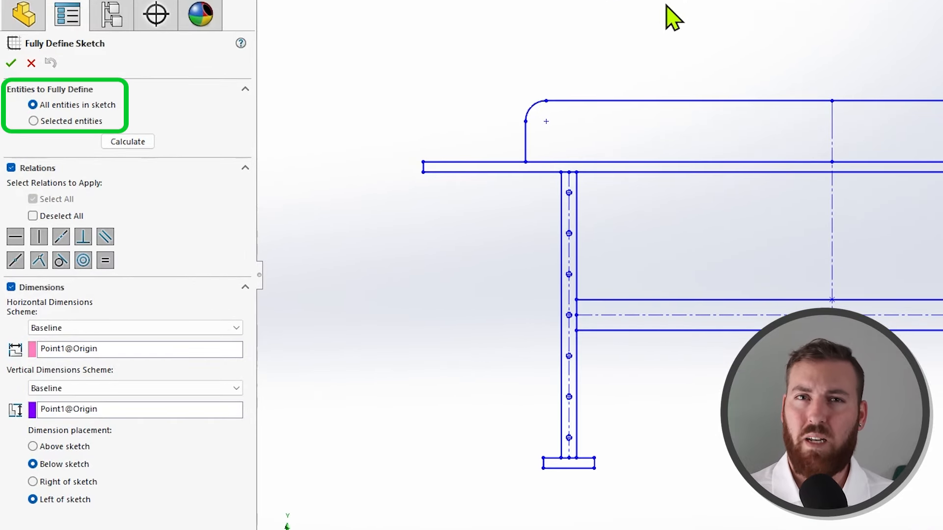
pyautogui.click(33, 122)
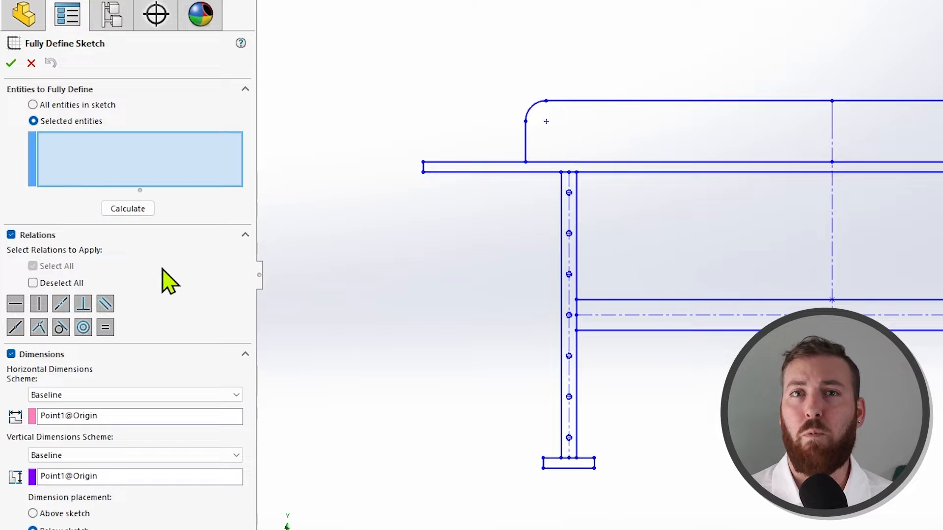
pyautogui.scroll(-4, 579, 400)
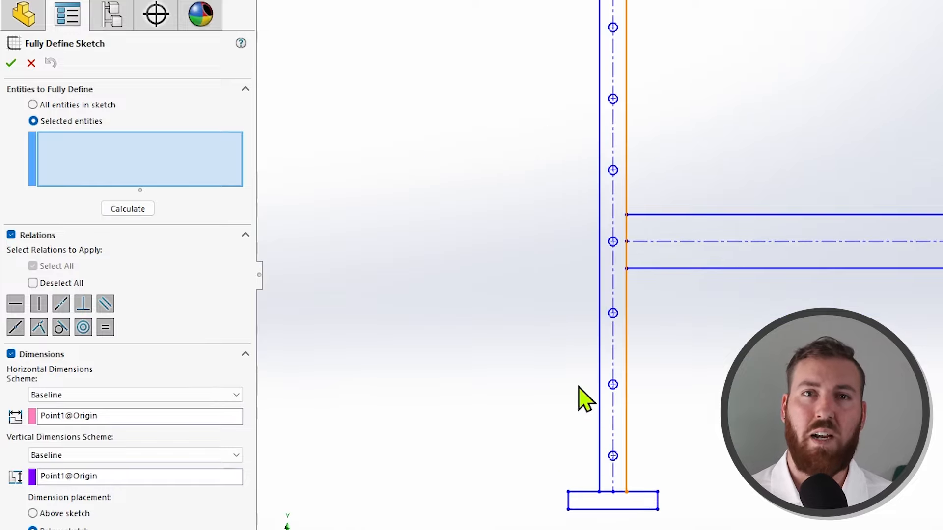
pyautogui.keyDown('ctrl'); pyautogui.moveTo(706, 396); pyautogui.dragTo(685, 443, button='middle'); pyautogui.keyUp('ctrl')
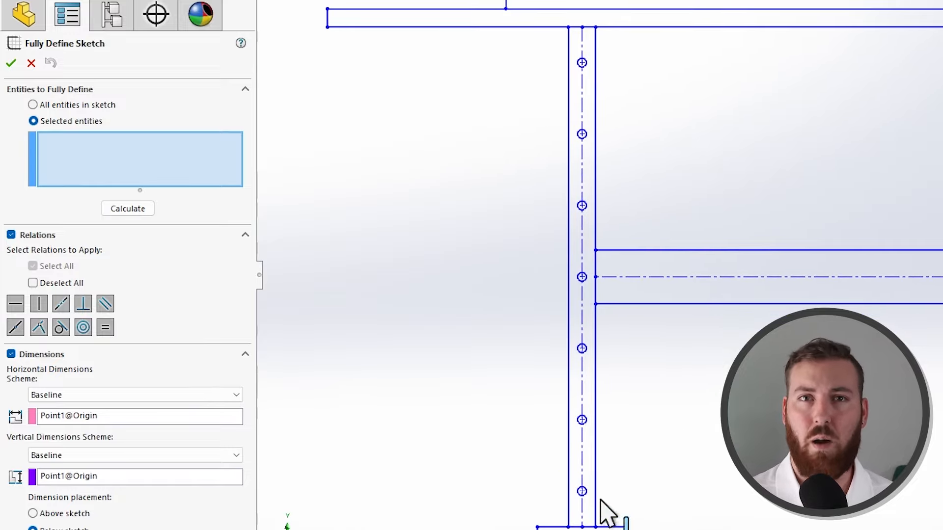
pyautogui.moveTo(591, 518)
pyautogui.mouseDown()
pyautogui.moveTo(559, 131)
pyautogui.moveTo(579, 54)
pyautogui.mouseUp()
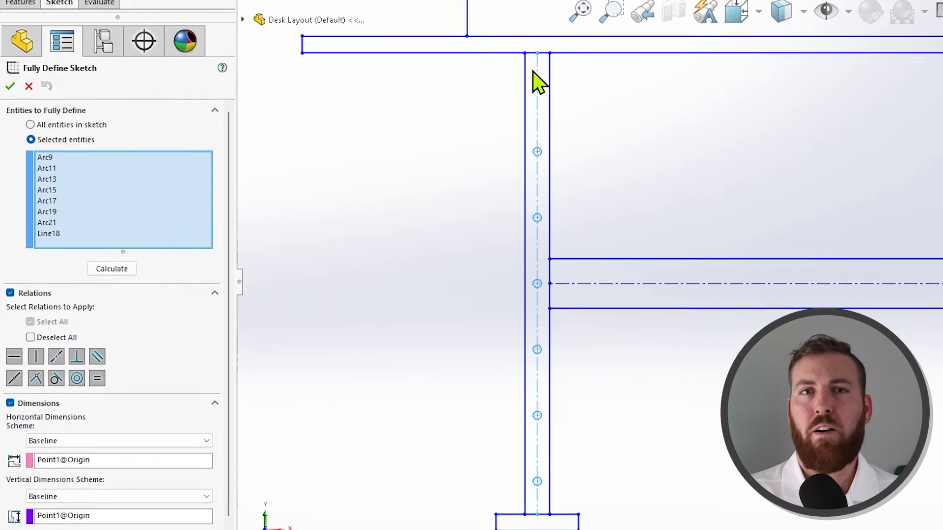
pyautogui.keyDown('ctrl'); pyautogui.moveTo(777, 330); pyautogui.dragTo(340, 314, button='middle'); pyautogui.keyUp('ctrl')
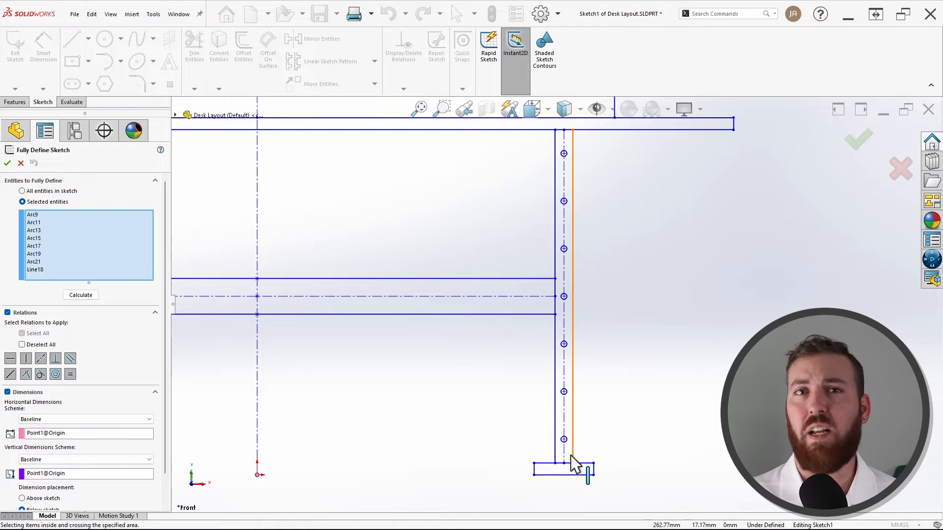
pyautogui.moveTo(570, 455); pyautogui.dragTo(557, 142)
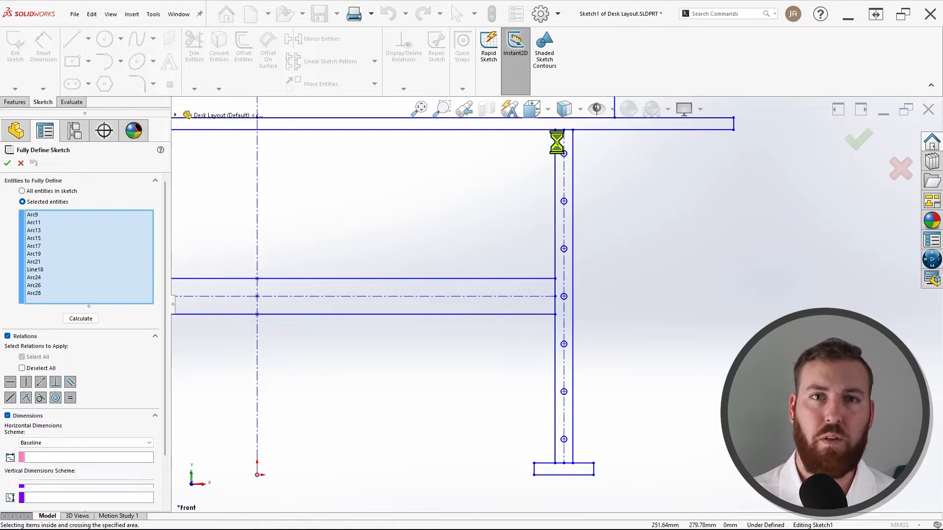
pyautogui.scroll(5, 468, 227)
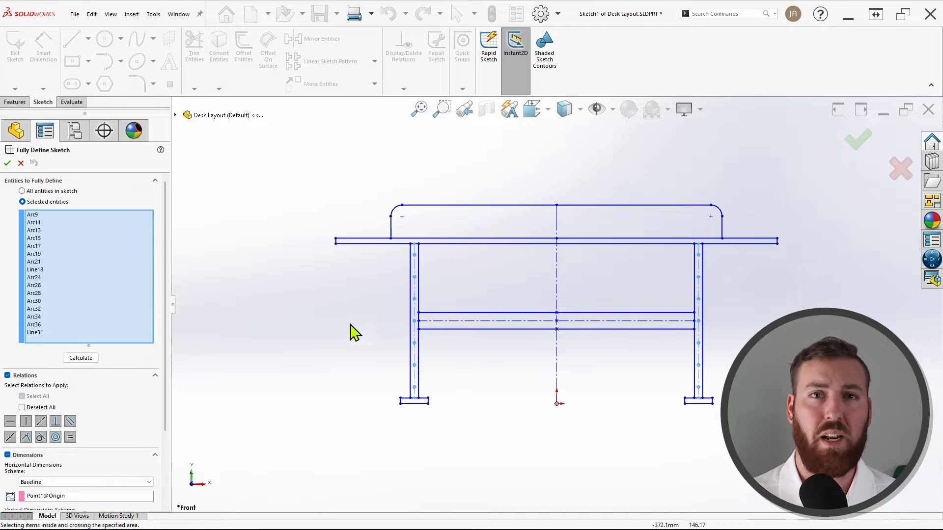
# - Calculate the leg hole definitions, try them again without Horizontal and Equal relations, and undo that calculation
pyautogui.click(79, 360)
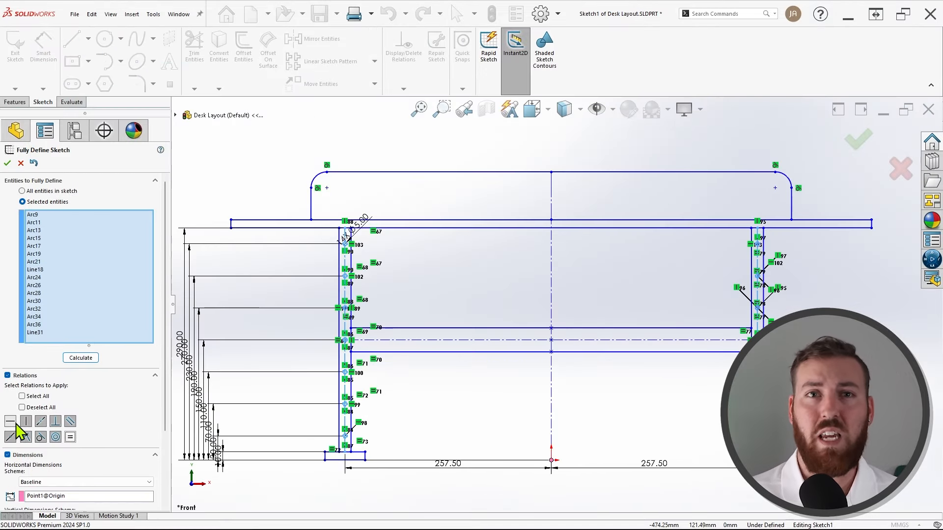
pyautogui.click(80, 357)
pyautogui.scroll(2, 457, 364)
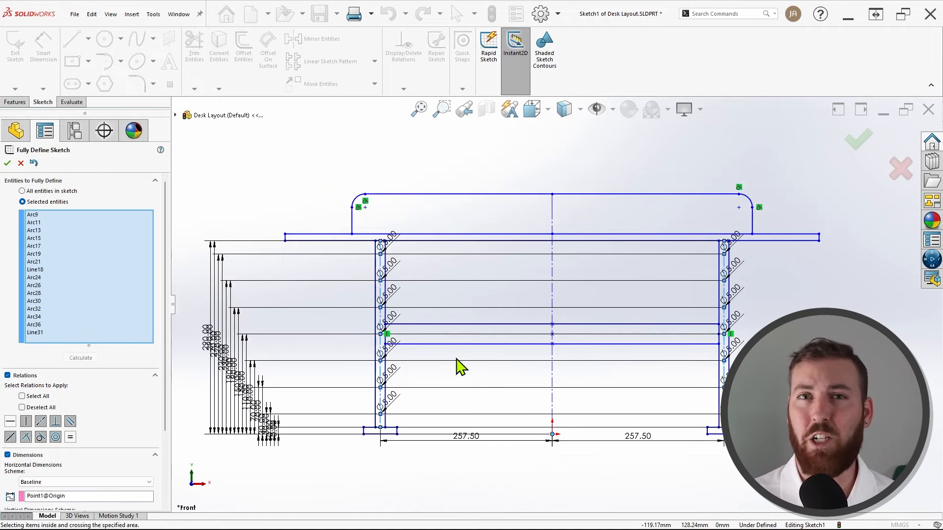
pyautogui.keyDown('ctrl'); pyautogui.moveTo(456, 364); pyautogui.dragTo(539, 363, button='middle'); pyautogui.keyUp('ctrl')
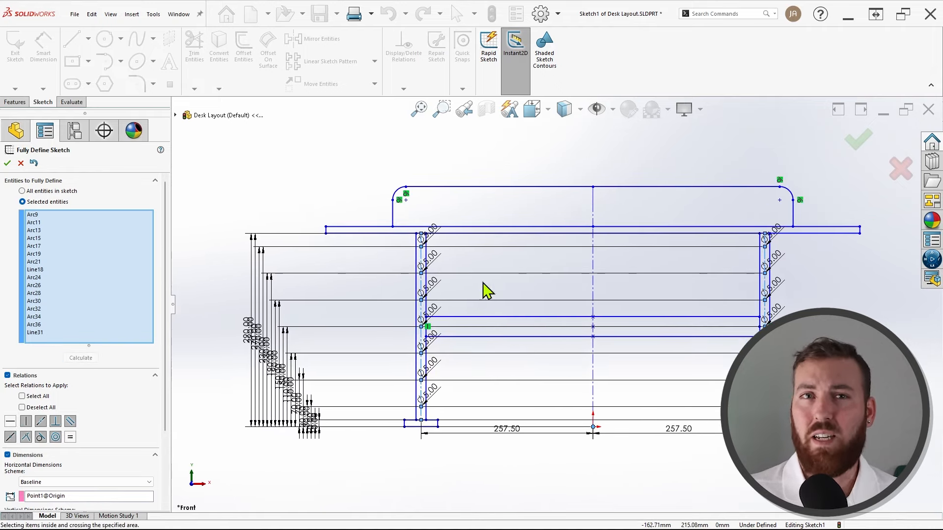
pyautogui.click(33, 164)
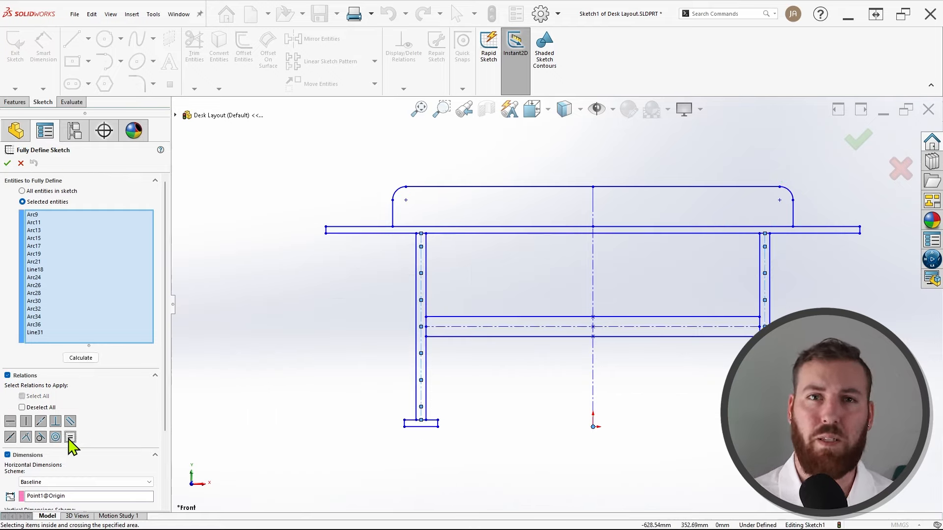
# - Fully define the selected leg holes and centerlines with all relations and Ordinate horizontal and vertical dimension schemes from the origin
pyautogui.click(87, 361)
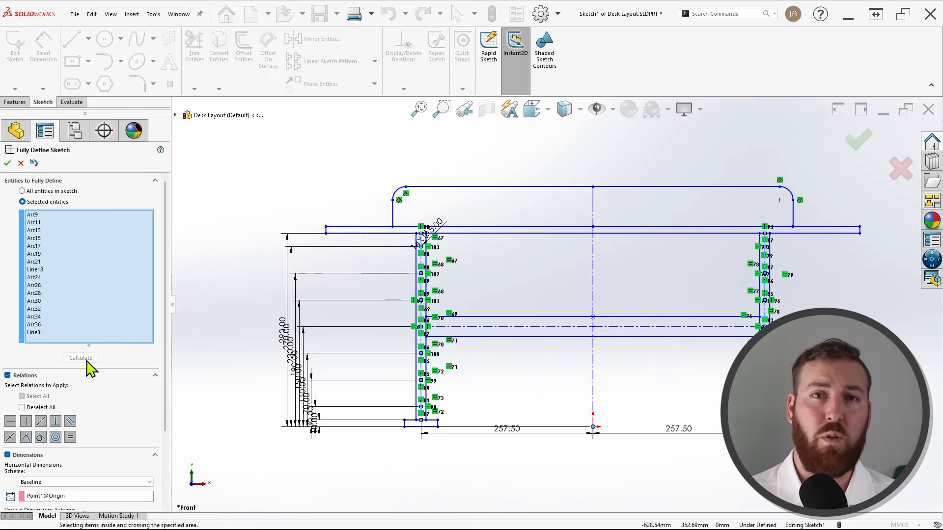
pyautogui.click(613, 112)
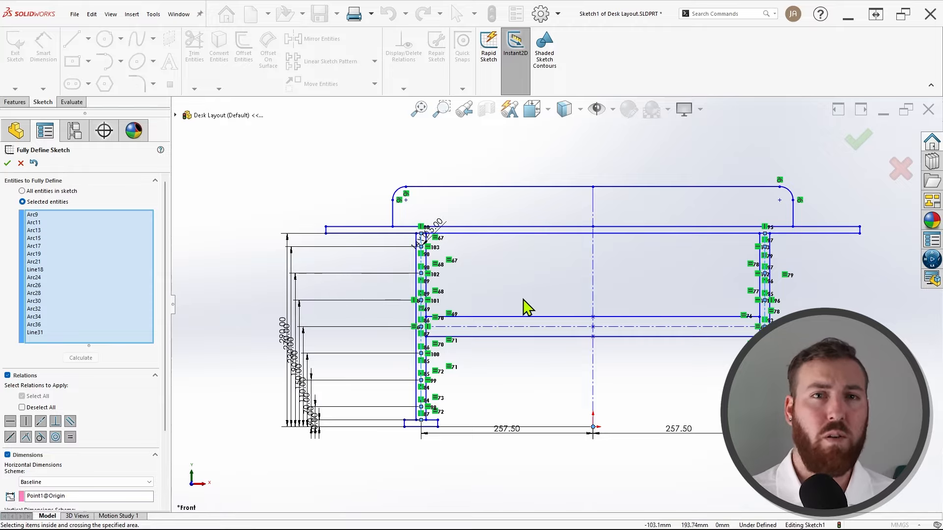
pyautogui.moveTo(163, 320); pyautogui.dragTo(173, 398)
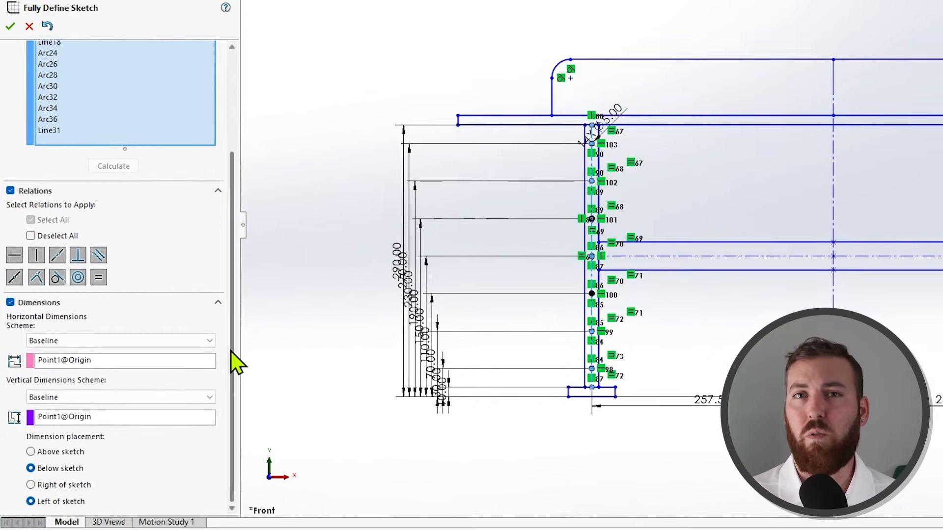
pyautogui.click(167, 376)
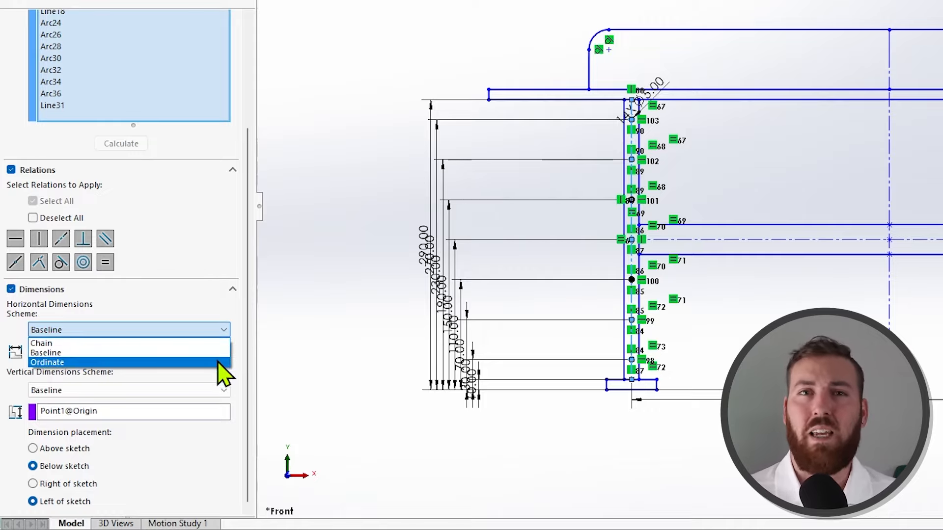
pyautogui.click(218, 364)
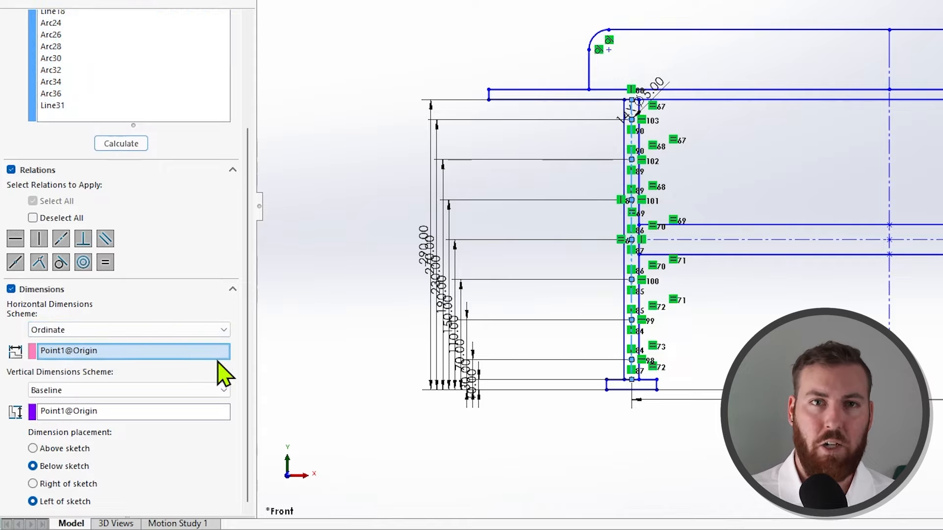
pyautogui.click(224, 393)
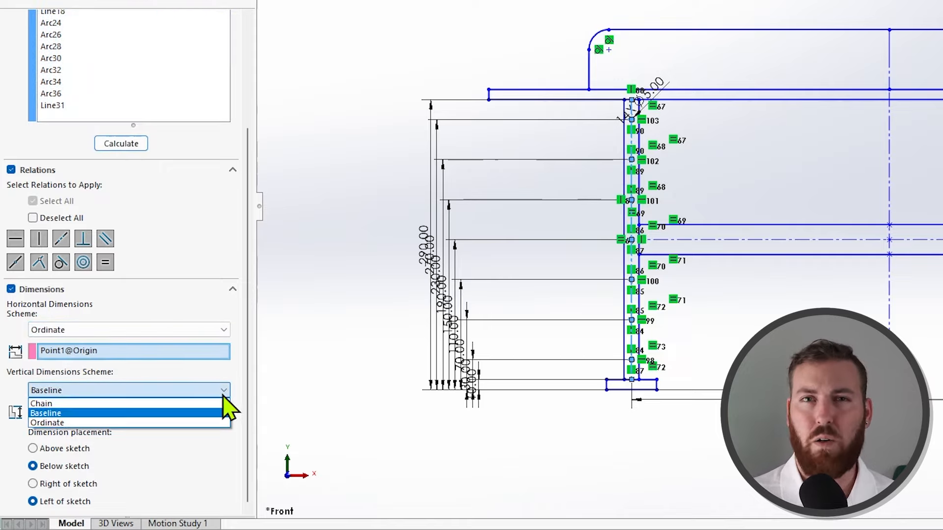
pyautogui.click(218, 423)
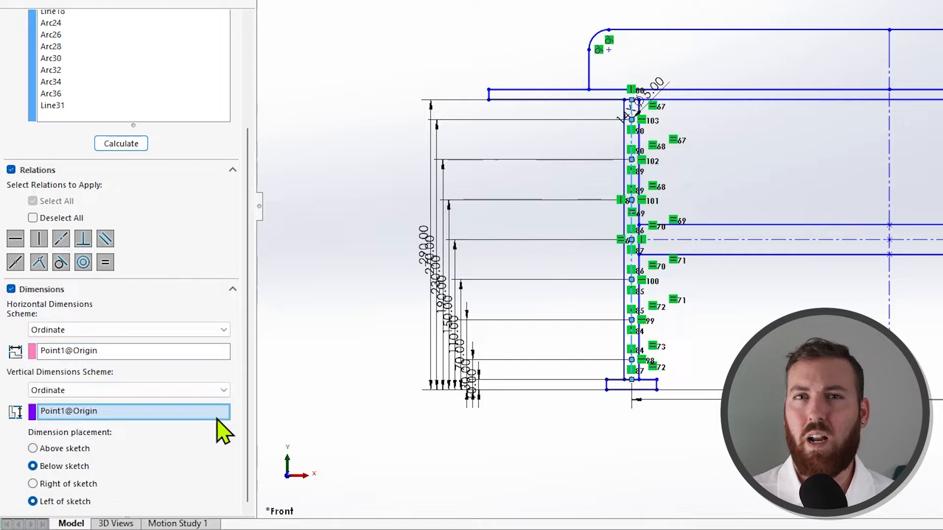
pyautogui.click(120, 154)
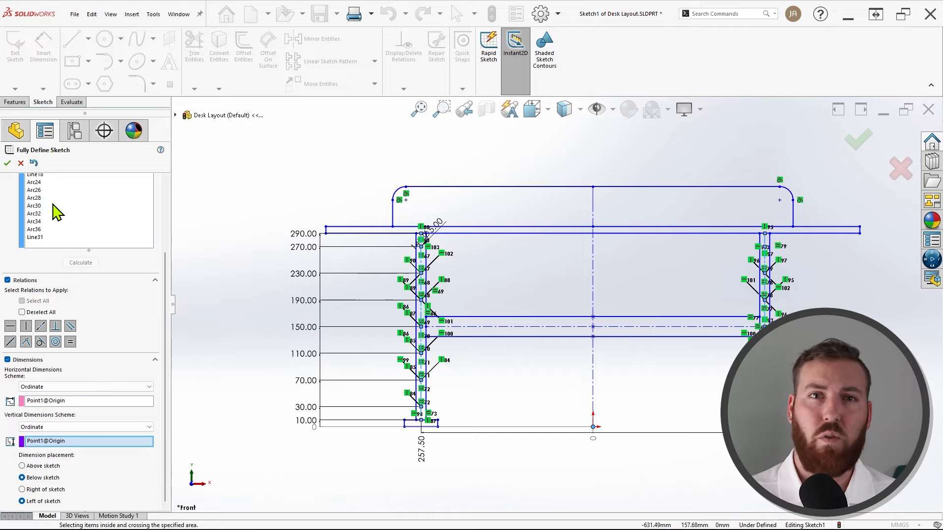
pyautogui.click(8, 164)
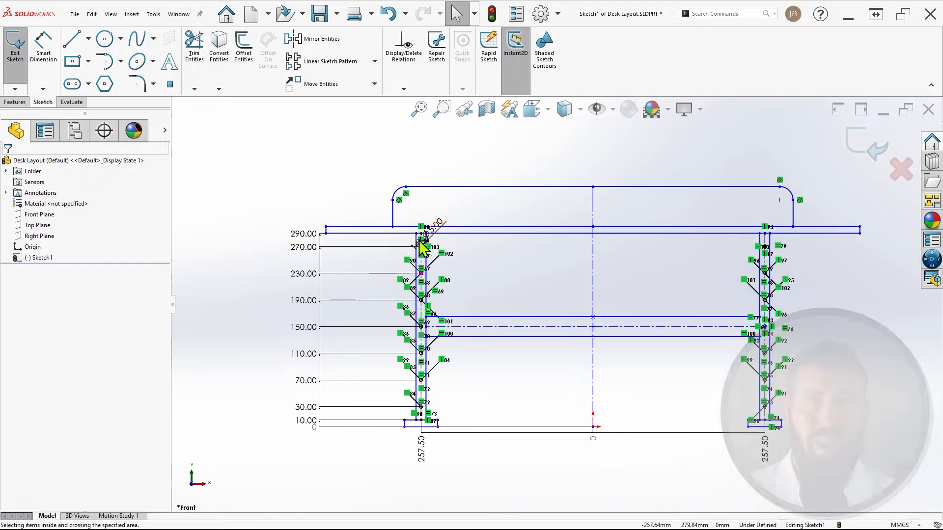
# - Move the vertical ordinate dimensions farther outside the left leg and the 14X Ø5.00 hole callout clear of the geometry
pyautogui.scroll(-3, 412, 247)
pyautogui.moveTo(243, 240); pyautogui.dragTo(260, 246)
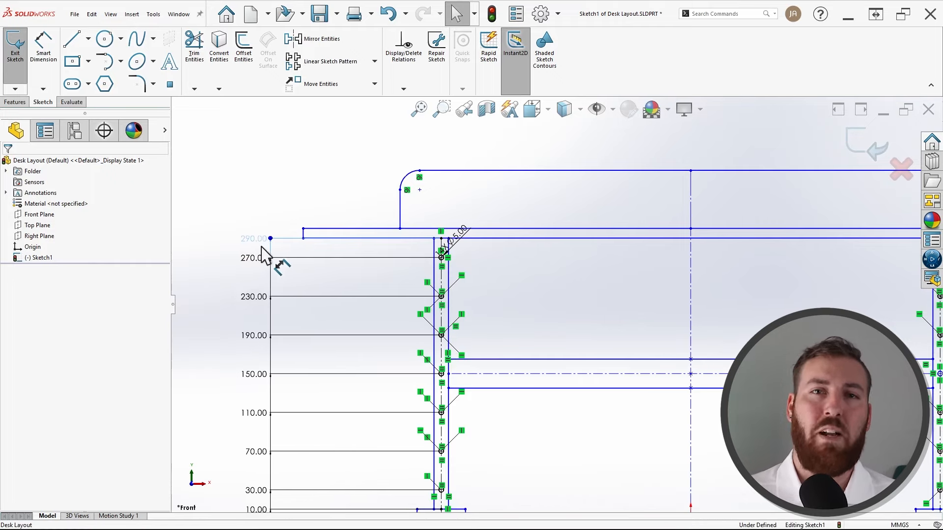
pyautogui.scroll(-2, 489, 237)
pyautogui.moveTo(454, 252); pyautogui.dragTo(501, 221)
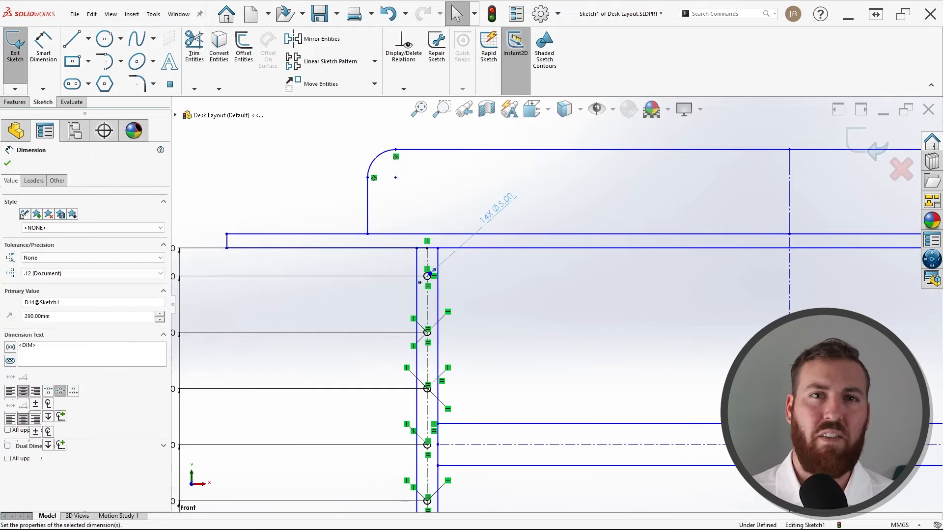
pyautogui.click(540, 302)
# - Run Fully Define Sketch on the outline above the desktop and the vertical centerline, using baseline schemes from the origin
pyautogui.keyDown('ctrl'); pyautogui.moveTo(582, 483); pyautogui.dragTo(576, 256, button='middle'); pyautogui.keyUp('ctrl')
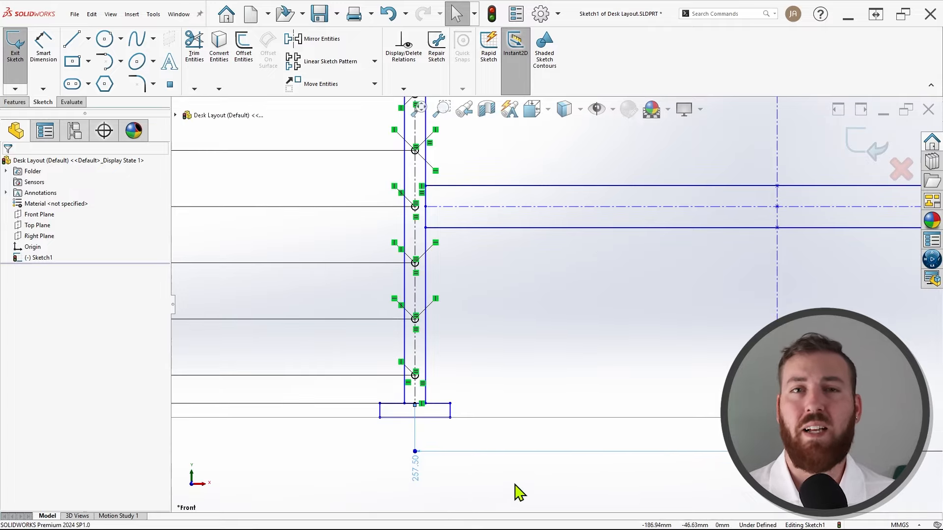
pyautogui.moveTo(853, 357)
pyautogui.keyDown('ctrl'); pyautogui.mouseDown(button='middle')
pyautogui.moveTo(502, 376)
pyautogui.moveTo(387, 318)
pyautogui.mouseUp(button='middle'); pyautogui.keyUp('ctrl')
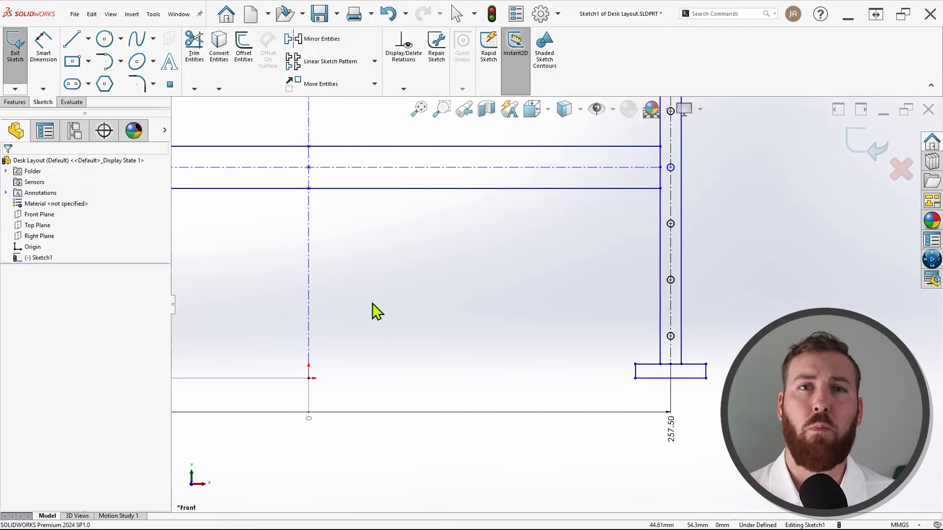
pyautogui.keyDown('ctrl'); pyautogui.moveTo(759, 184); pyautogui.dragTo(766, 496, button='middle'); pyautogui.keyUp('ctrl')
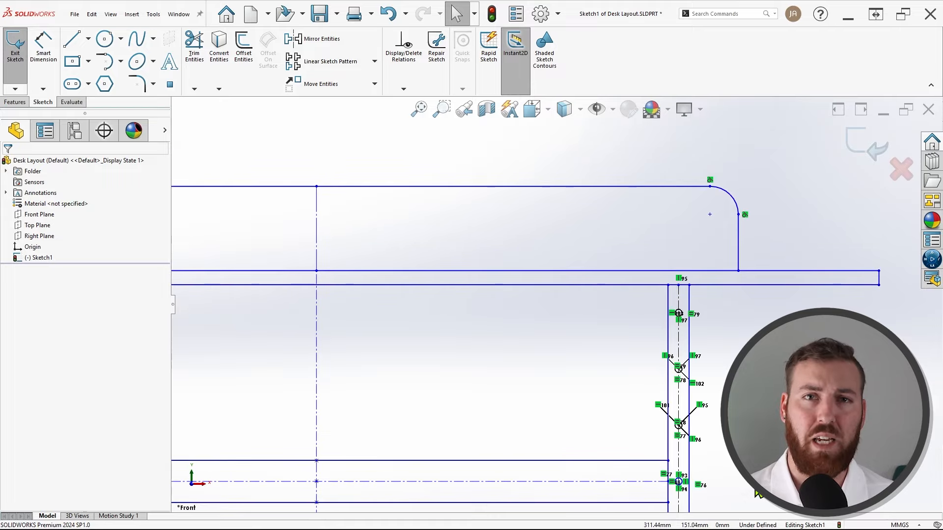
pyautogui.press('f')
pyautogui.scroll(-2, 594, 227)
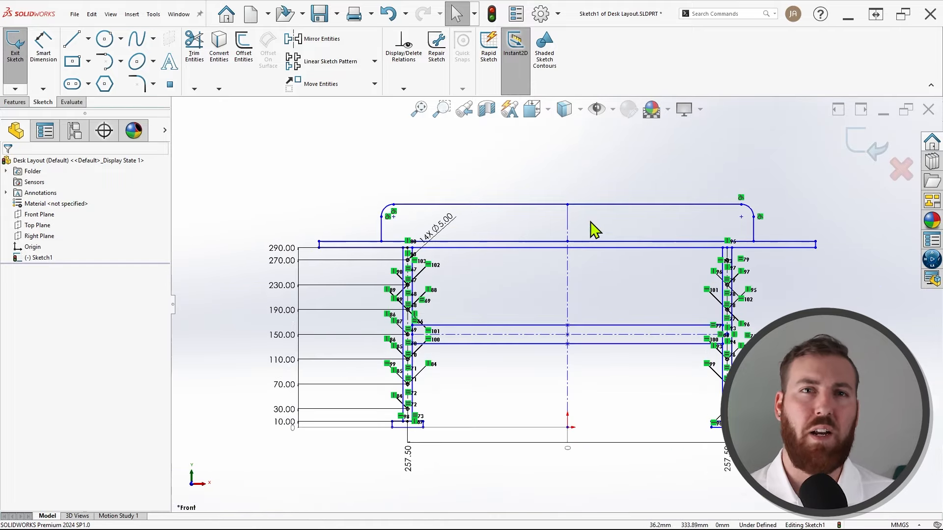
pyautogui.click(404, 90)
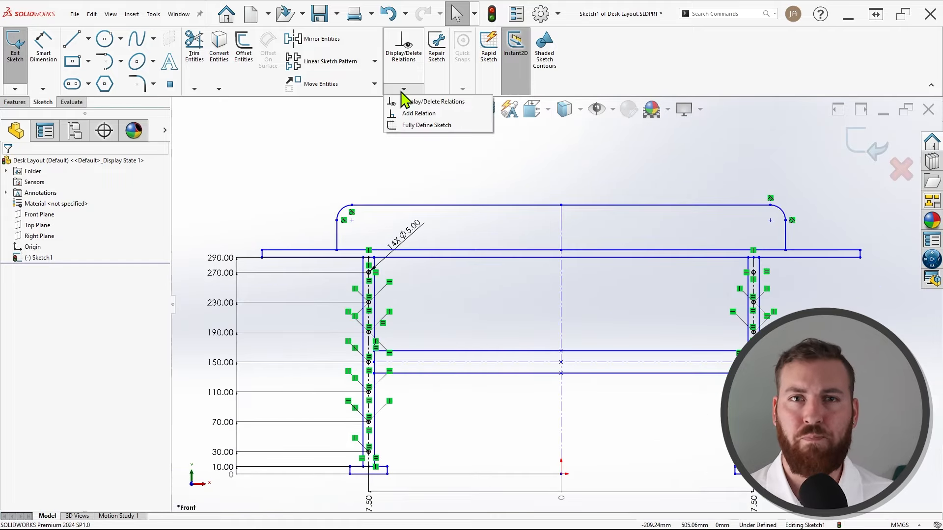
pyautogui.click(441, 126)
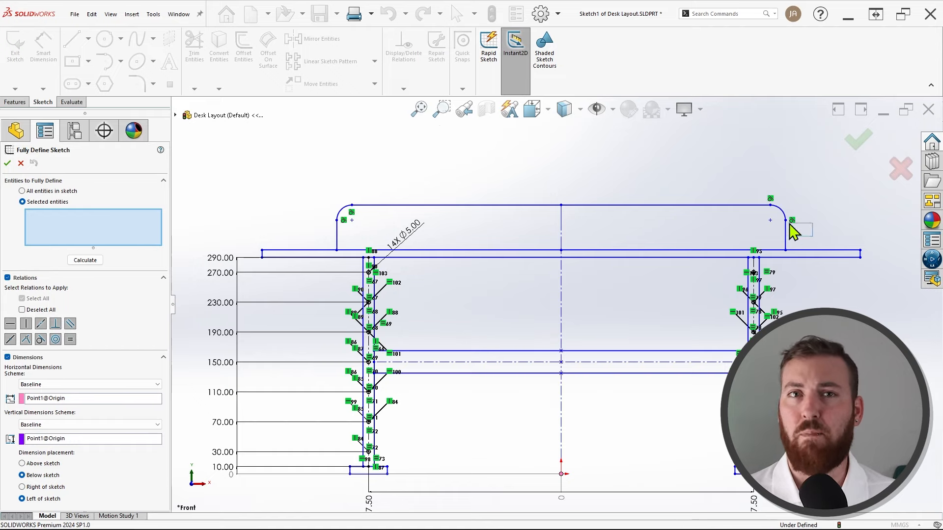
pyautogui.moveTo(789, 225); pyautogui.dragTo(300, 178)
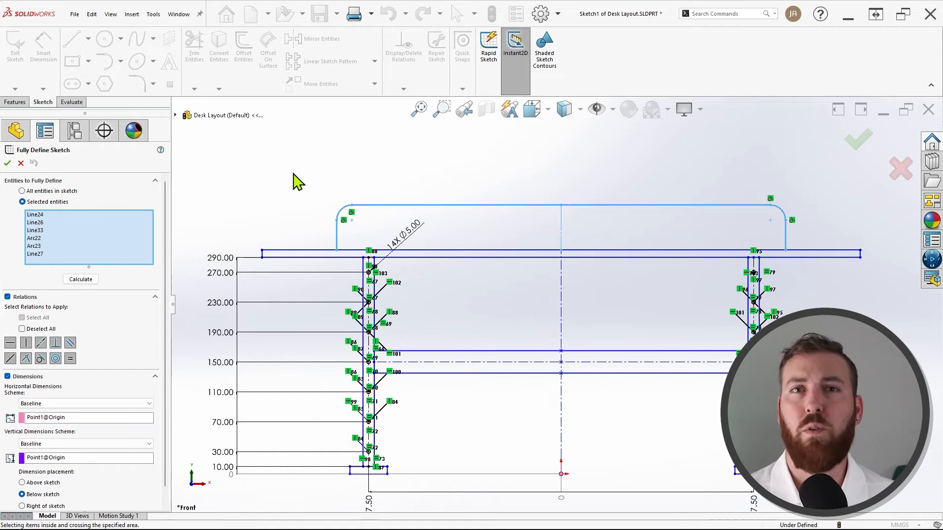
pyautogui.click(83, 280)
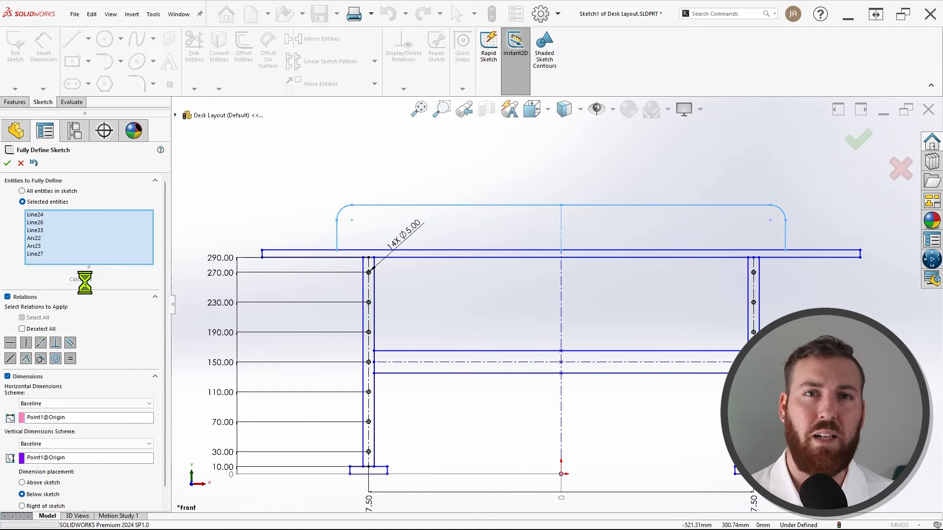
pyautogui.click(8, 163)
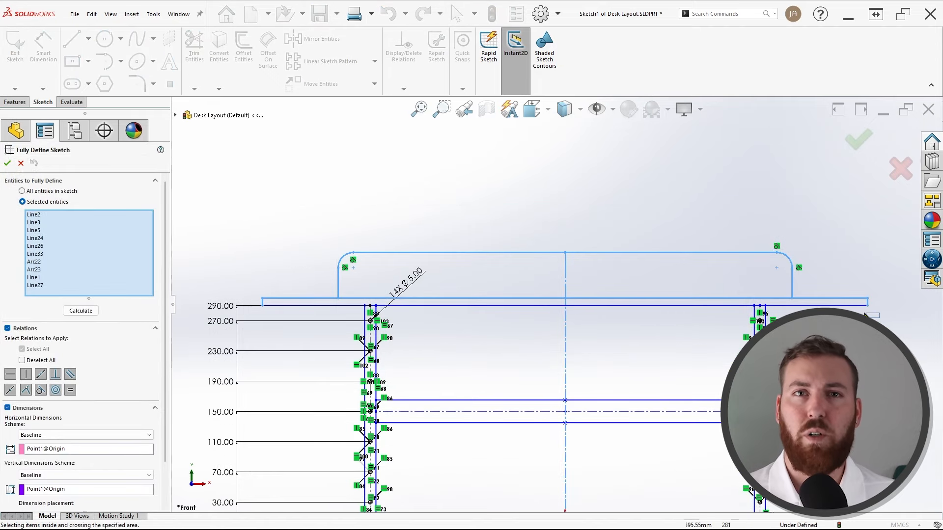
# - Add the desktop underside and leg lines to the selection and fully define it with Baseline dimensions from the origin
pyautogui.moveTo(878, 317); pyautogui.dragTo(238, 197)
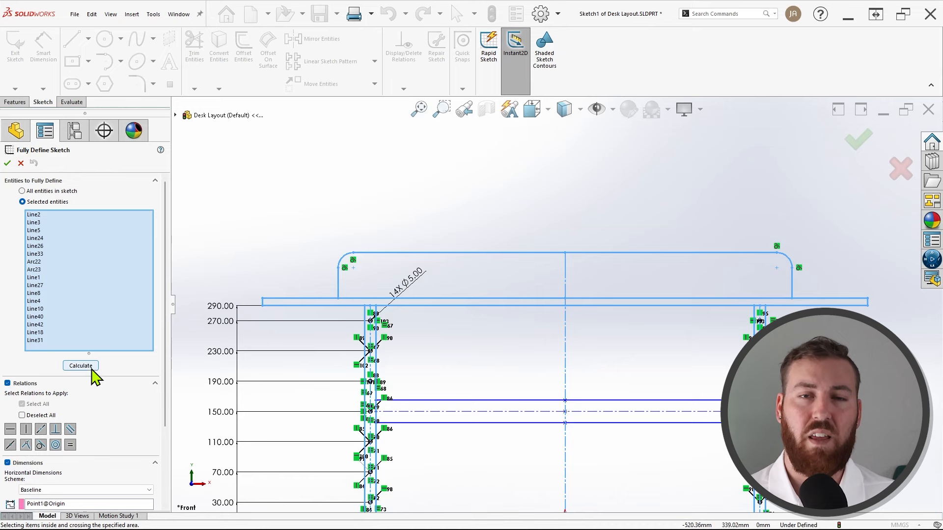
pyautogui.click(92, 368)
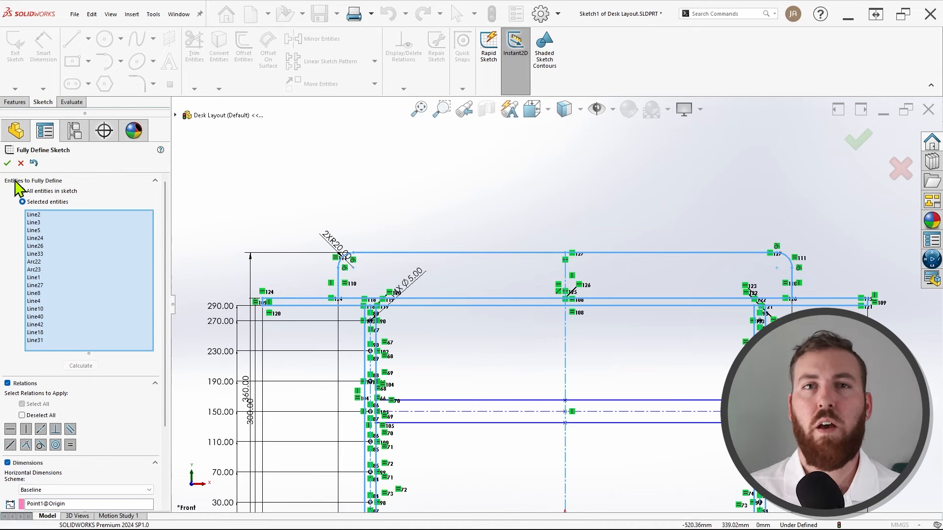
pyautogui.click(7, 164)
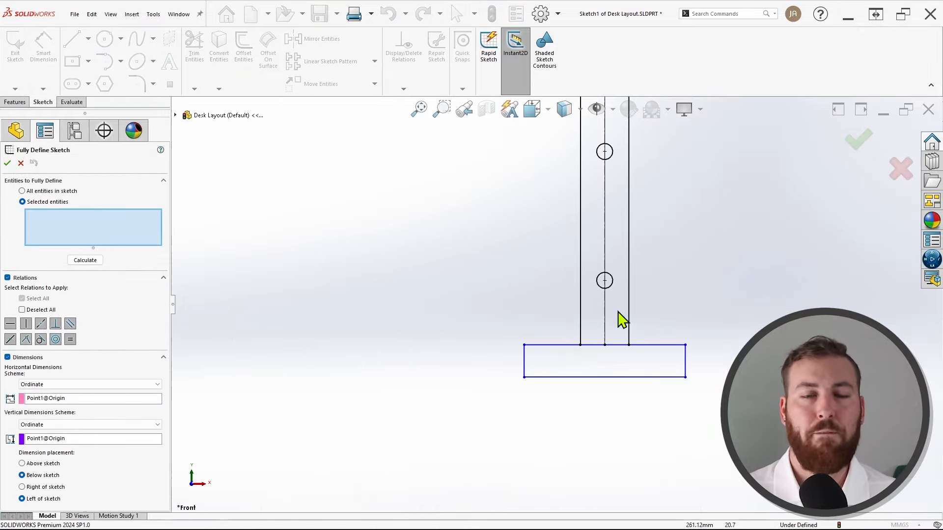
# - Select the right foot rectangle and adjoining leg lines for Fully Define Sketch, with horizontal and vertical schemes set to Baseline
pyautogui.moveTo(693, 385)
pyautogui.mouseDown()
pyautogui.moveTo(560, 326)
pyautogui.moveTo(506, 338)
pyautogui.mouseUp()
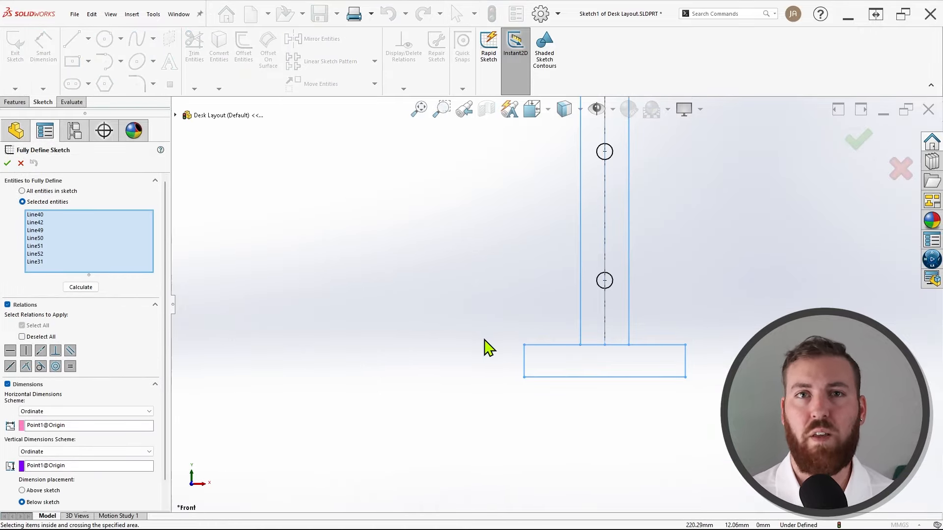
pyautogui.click(148, 411)
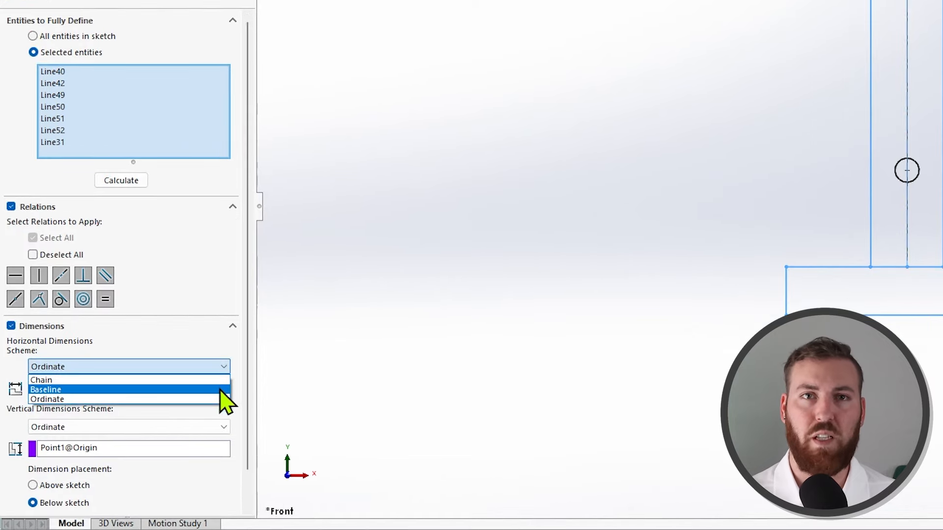
pyautogui.click(219, 390)
pyautogui.click(225, 428)
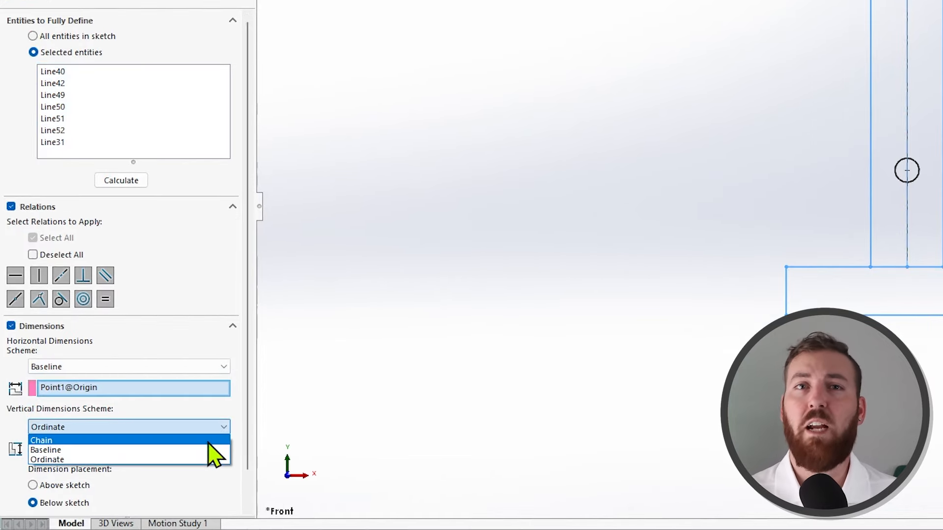
pyautogui.click(208, 449)
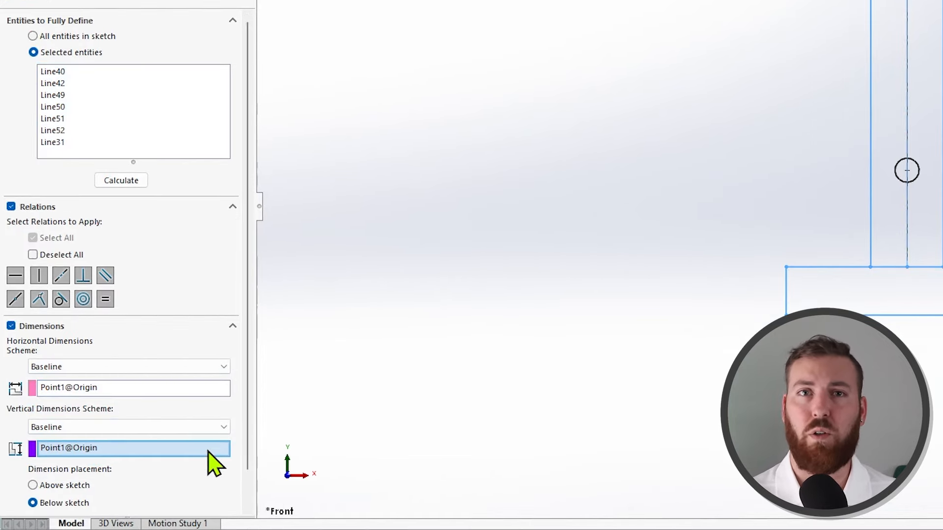
# - Fully define the right foot using its right and bottom edges as datums, with vertical dimensions placed right of the sketch
pyautogui.click(151, 388)
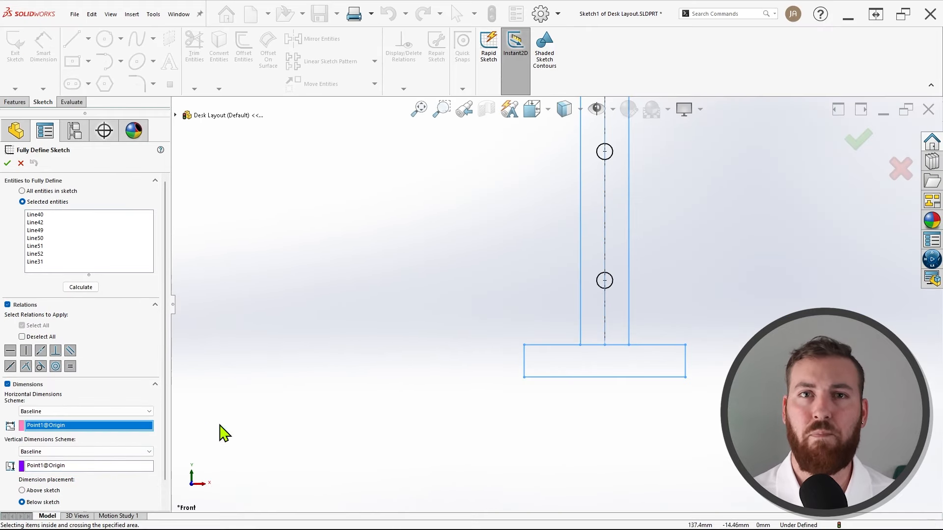
pyautogui.click(687, 378)
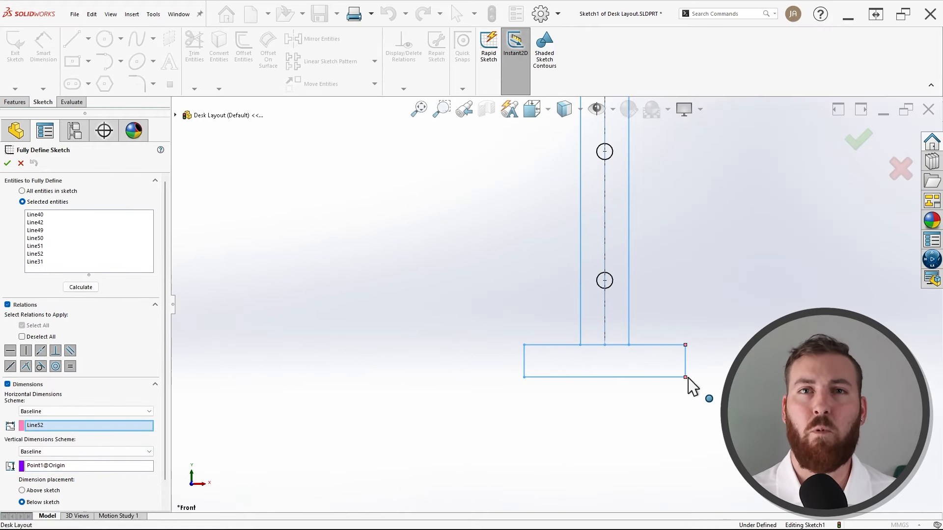
pyautogui.click(128, 465)
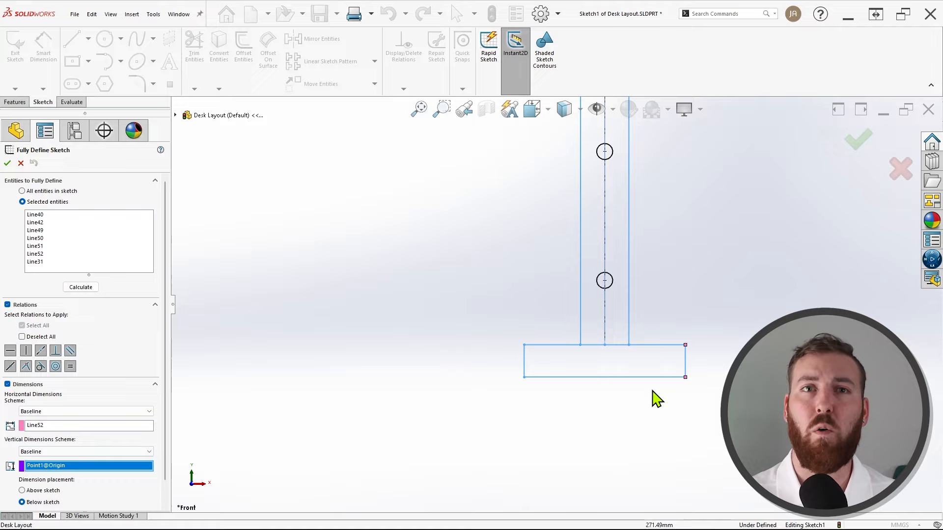
pyautogui.click(595, 379)
pyautogui.moveTo(164, 395); pyautogui.dragTo(166, 423)
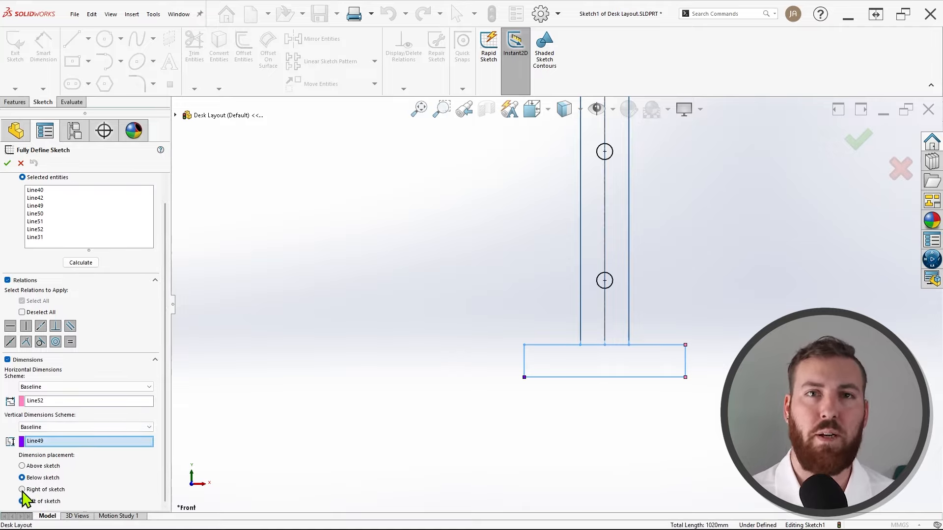
pyautogui.click(93, 265)
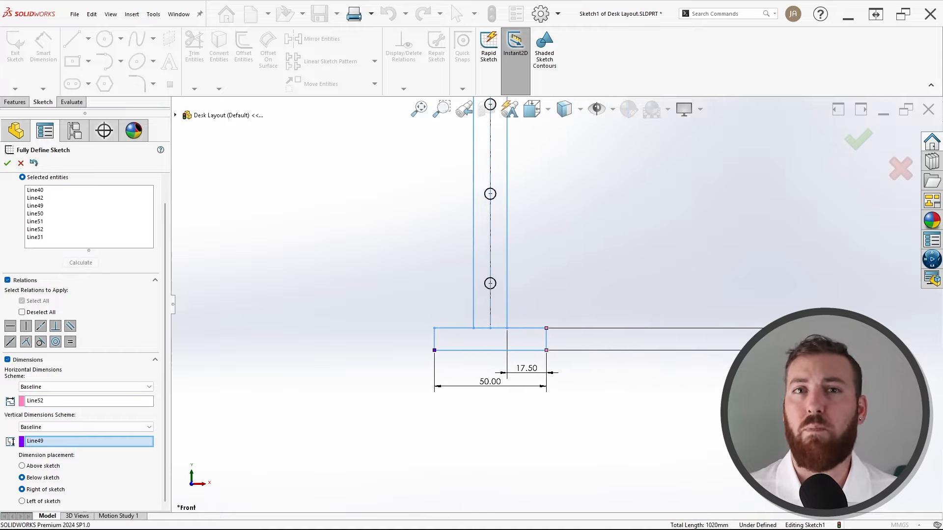
pyautogui.keyDown('ctrl'); pyautogui.moveTo(718, 375); pyautogui.dragTo(675, 351, button='middle'); pyautogui.keyUp('ctrl')
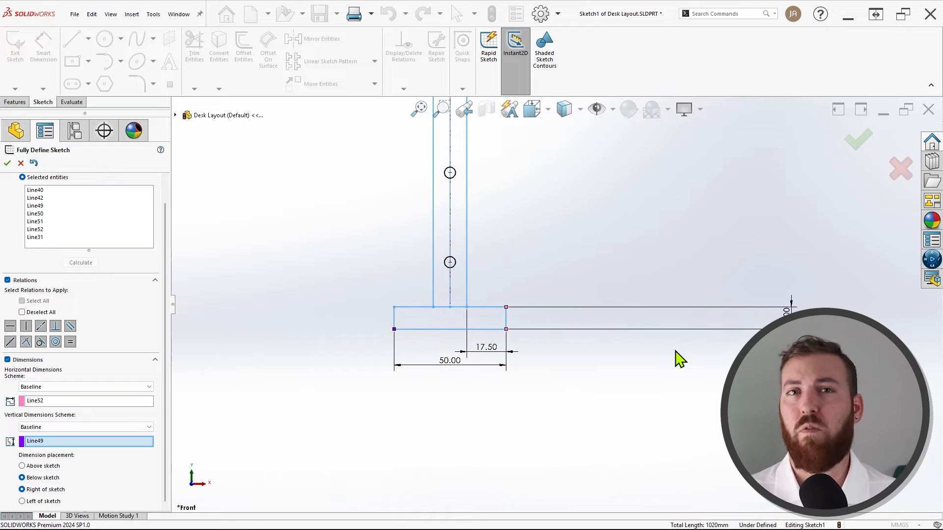
pyautogui.click(8, 163)
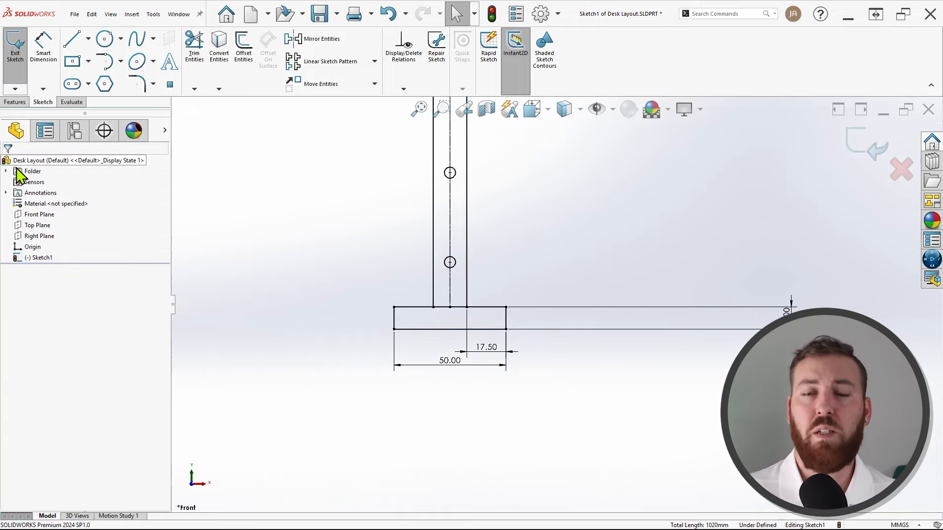
# - Move the right foot's height dimension close beside the foot
pyautogui.moveTo(785, 329)
pyautogui.mouseDown()
pyautogui.moveTo(543, 326)
pyautogui.moveTo(538, 278)
pyautogui.mouseUp()
pyautogui.click(553, 385)
pyautogui.click(548, 364)
# - Run Fully Define Sketch on the left foot and adjoining leg lines, using Baseline schemes from its left edge and lower-left corner
pyautogui.scroll(3, 511, 342)
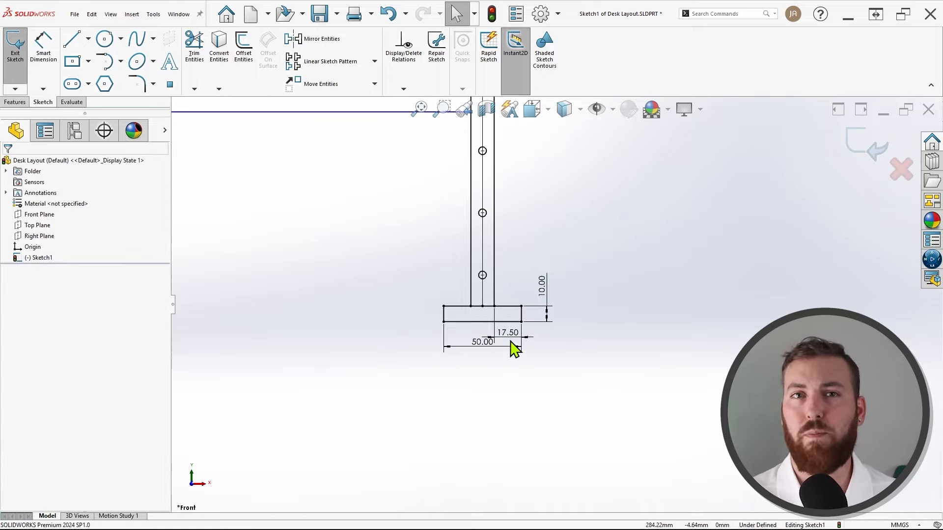
pyautogui.keyDown('ctrl'); pyautogui.moveTo(326, 290); pyautogui.dragTo(870, 292, button='middle'); pyautogui.keyUp('ctrl')
pyautogui.scroll(-2, 321, 310)
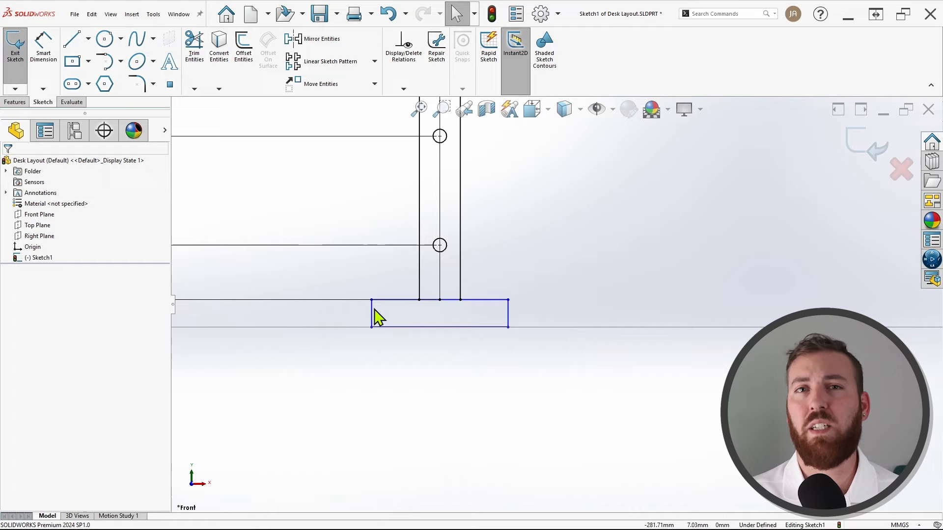
pyautogui.click(404, 89)
pyautogui.click(456, 128)
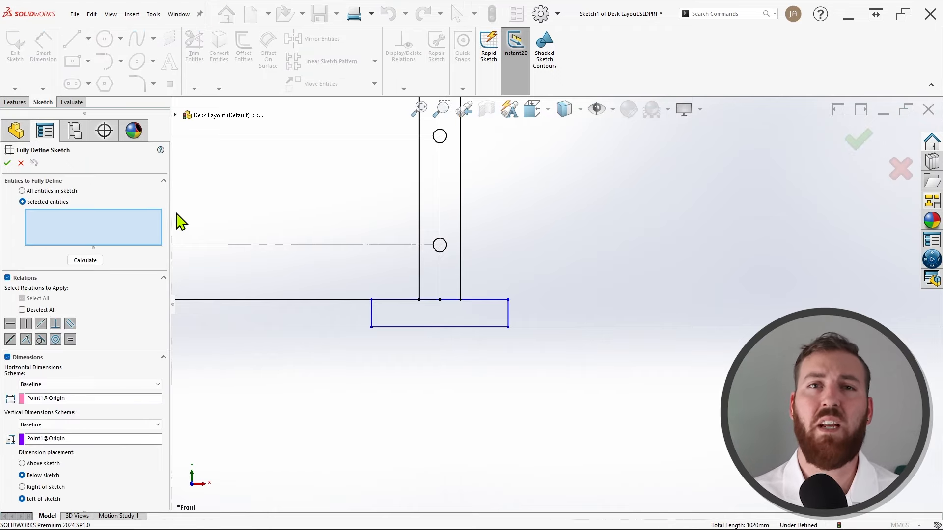
pyautogui.moveTo(520, 339); pyautogui.dragTo(359, 303)
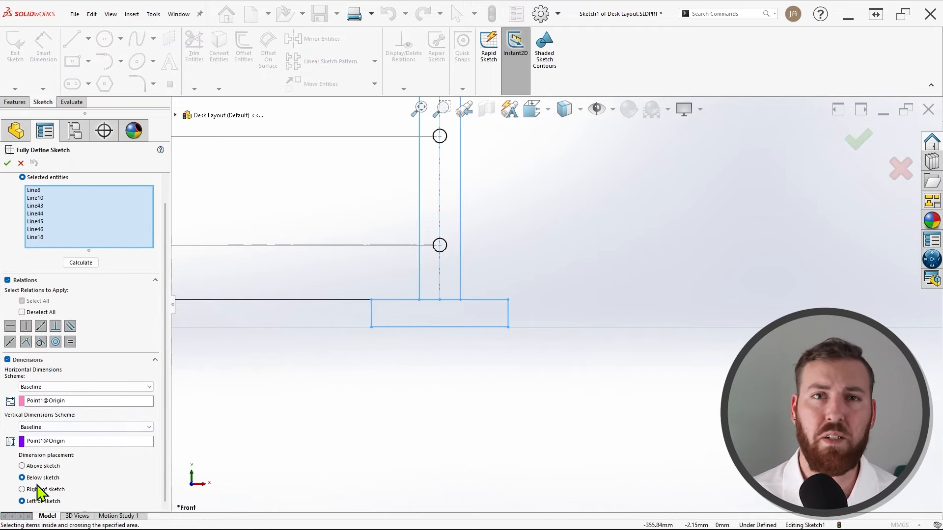
pyautogui.click(120, 401)
pyautogui.click(372, 327)
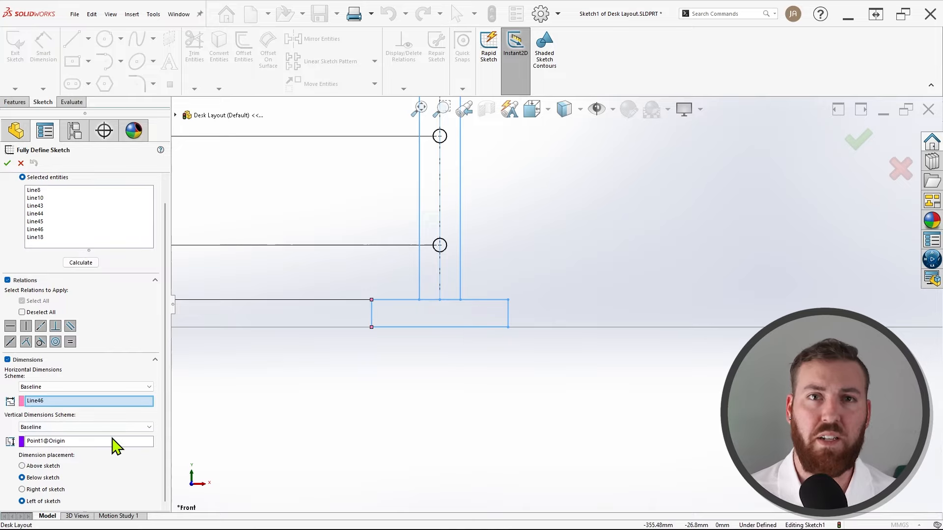
pyautogui.click(112, 440)
pyautogui.click(371, 327)
pyautogui.click(81, 263)
pyautogui.click(8, 163)
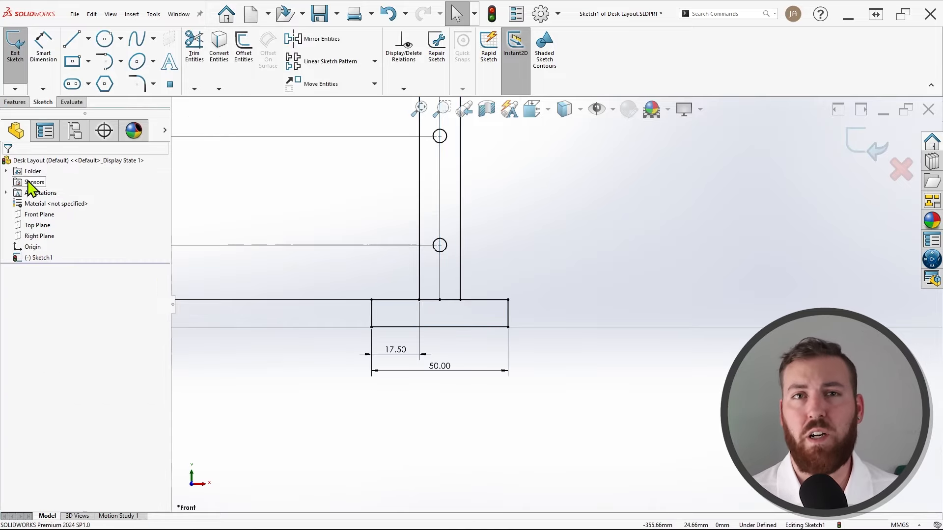
# - Run Fully Define Sketch on the horizontal crossbar lines, its centerline and the inner edge of the left leg
pyautogui.scroll(3, 589, 324)
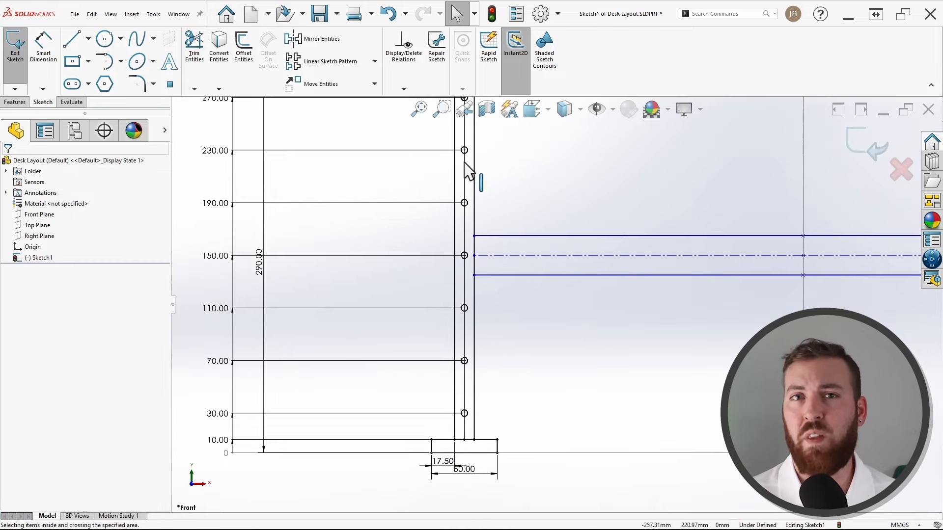
pyautogui.click(403, 89)
pyautogui.click(420, 122)
pyautogui.scroll(3, 496, 290)
pyautogui.moveTo(481, 316); pyautogui.dragTo(446, 212)
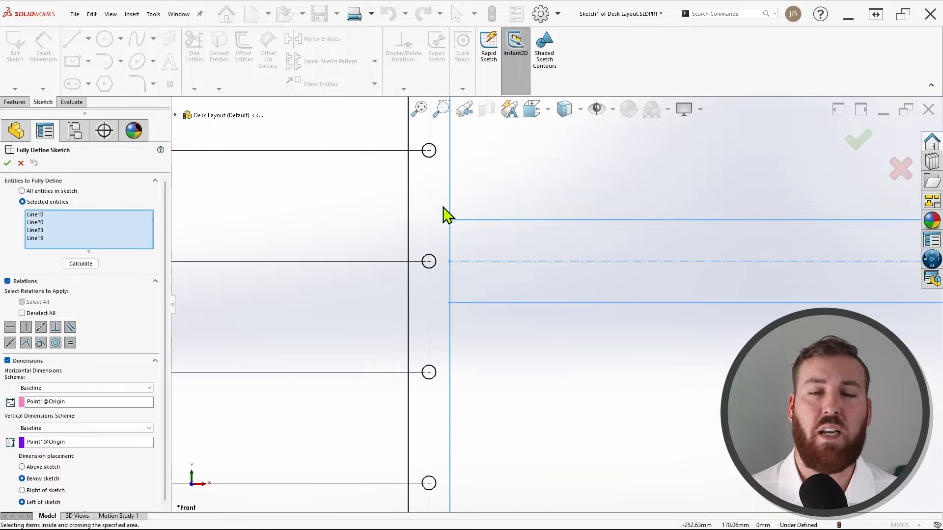
pyautogui.click(7, 163)
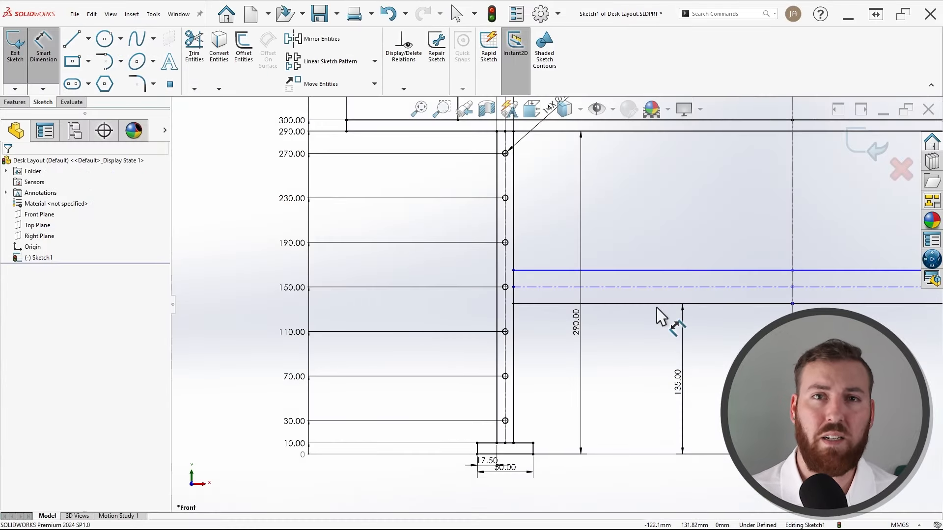
# - Dimension the crossbar's height between its lower and upper edges
pyautogui.click(668, 271)
pyautogui.click(667, 271)
pyautogui.click(668, 246)
pyautogui.click(599, 233)
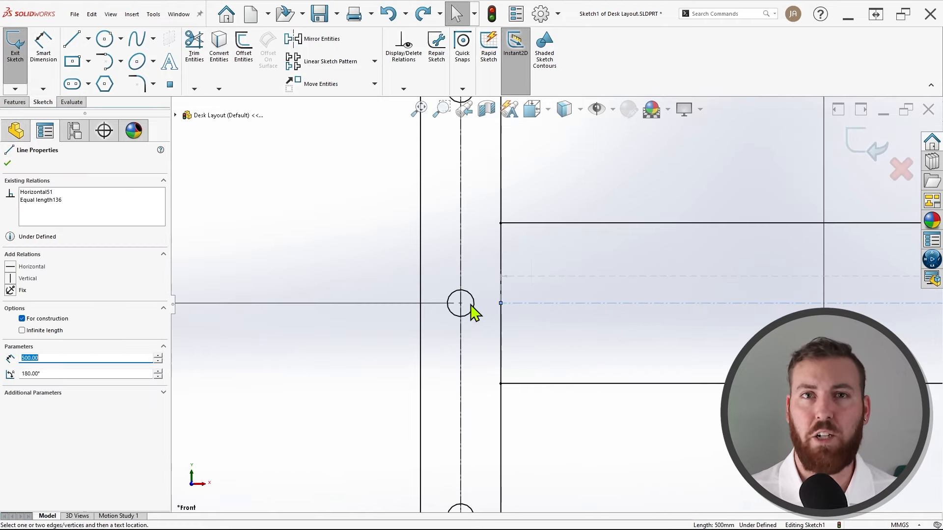
# - Make the crossbar centerline coincident with the left leg's middle hole center, and align the right leg's middle hole with the centerline's right endpoint
pyautogui.click(471, 311)
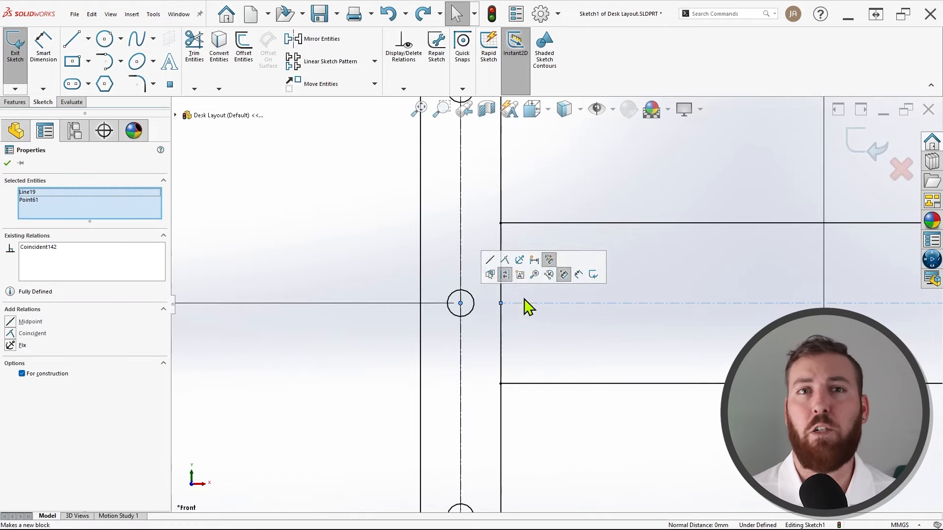
pyautogui.press('Escape')
pyautogui.scroll(9, 614, 353)
pyautogui.keyDown('ctrl'); pyautogui.moveTo(886, 373); pyautogui.dragTo(462, 366, button='middle'); pyautogui.keyUp('ctrl')
pyautogui.scroll(-3, 638, 294)
pyautogui.scroll(-3, 633, 297)
pyautogui.click(546, 256)
pyautogui.click(654, 330)
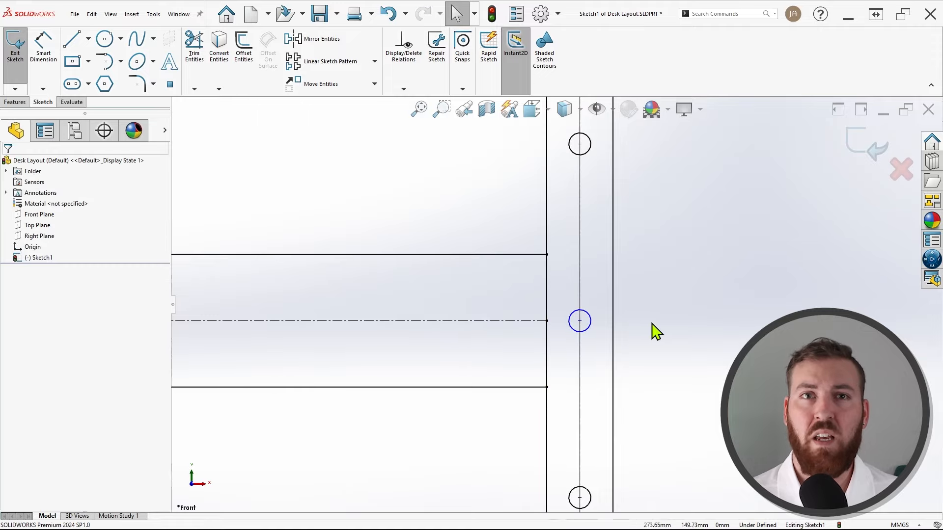
pyautogui.click(579, 321)
pyautogui.keyDown('ctrl'); pyautogui.click(547, 321); pyautogui.keyUp('ctrl')
pyautogui.click(580, 284)
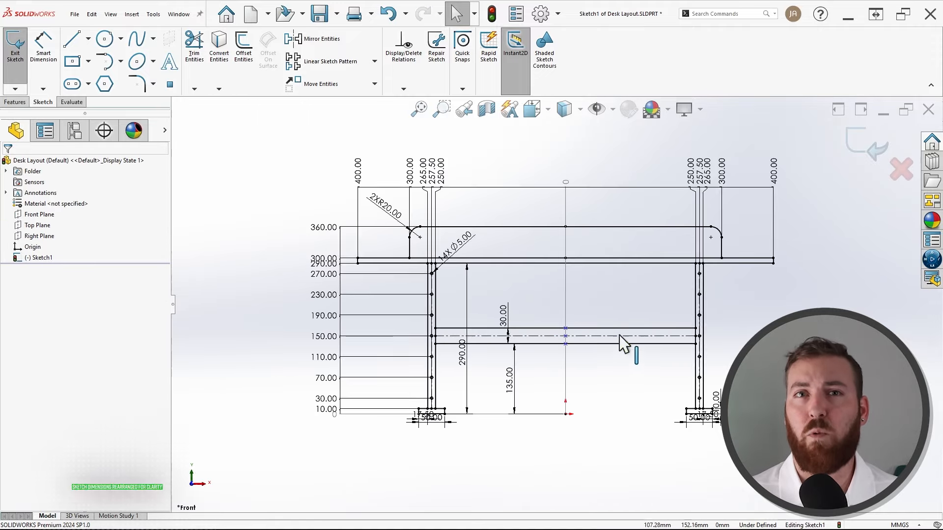
# - Set the horizontal ordinate dimension of the desktop's left end to 500 mm
pyautogui.scroll(-2, 572, 289)
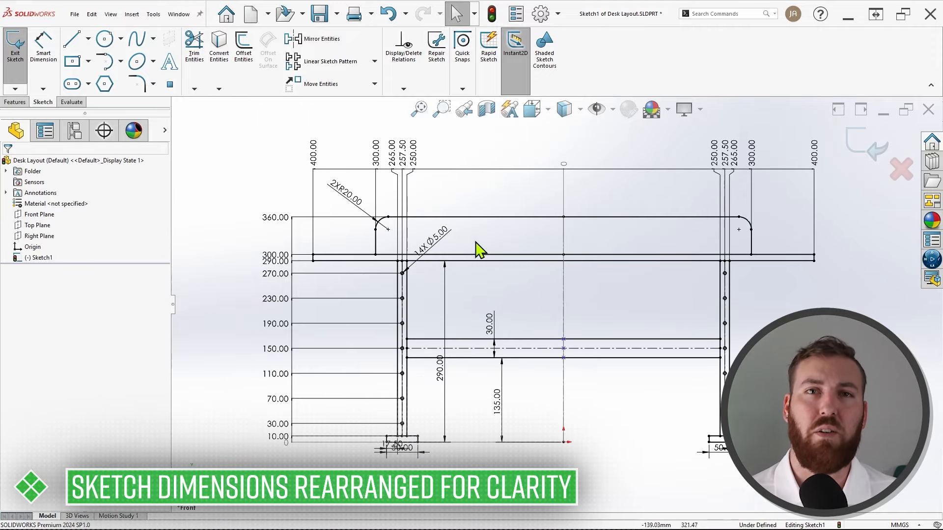
pyautogui.doubleClick(315, 161)
pyautogui.write('500')
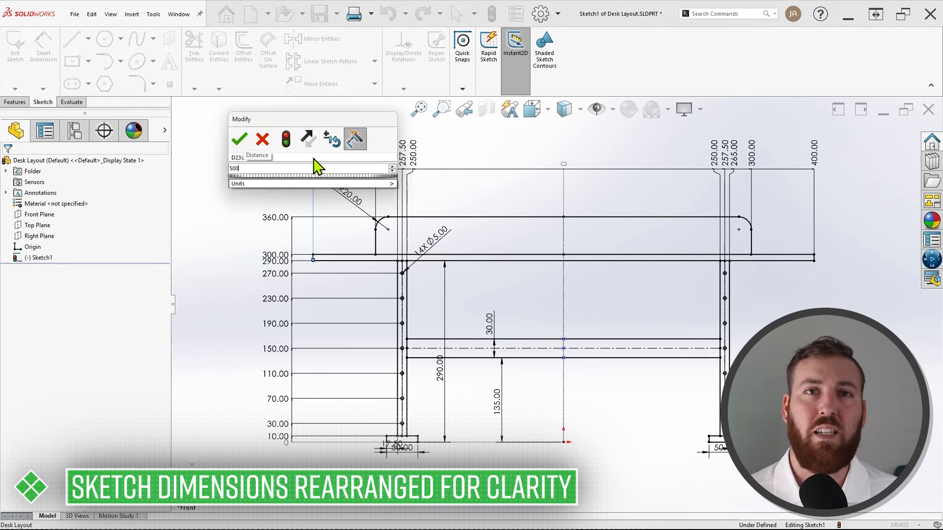
pyautogui.press('Return')
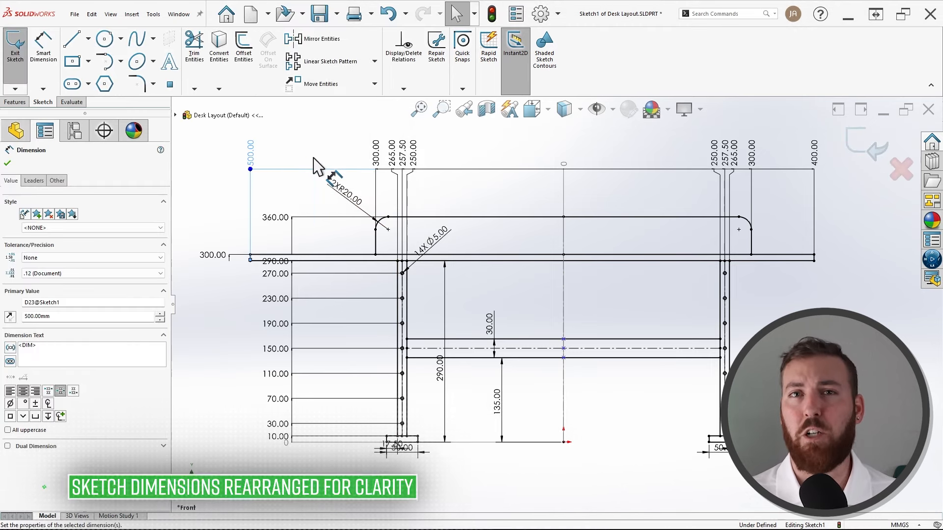
pyautogui.press('Escape')
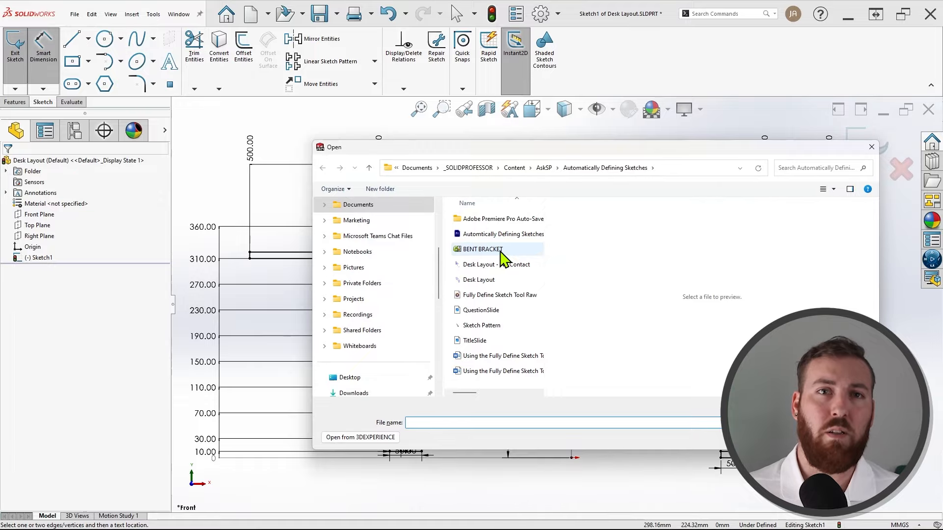
# - Open the BENT BRACKET drawing file and choose to import it to a new part as a 2D sketch
pyautogui.doubleClick(500, 250)
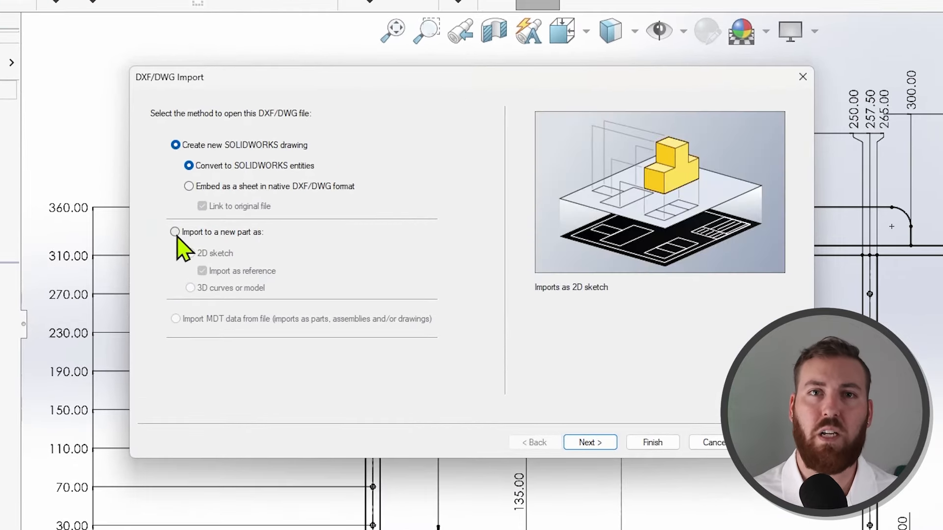
pyautogui.click(176, 232)
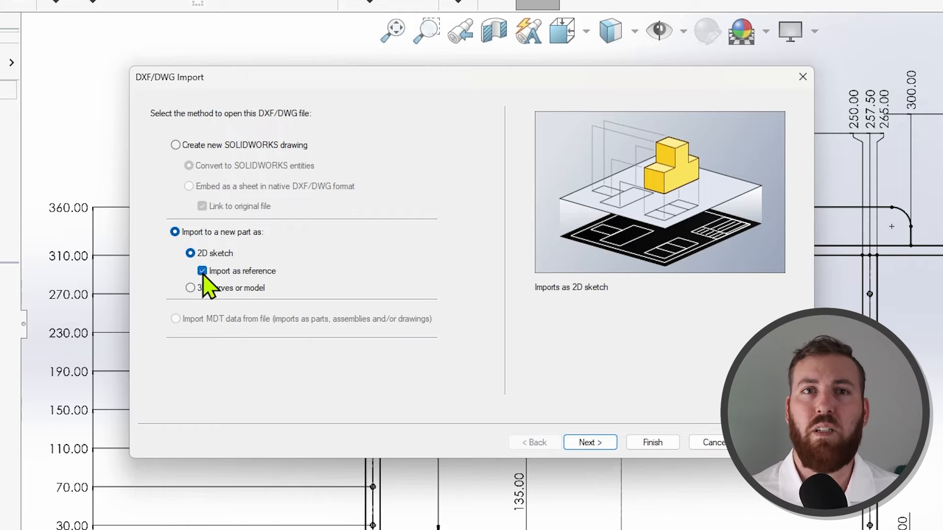
pyautogui.click(597, 443)
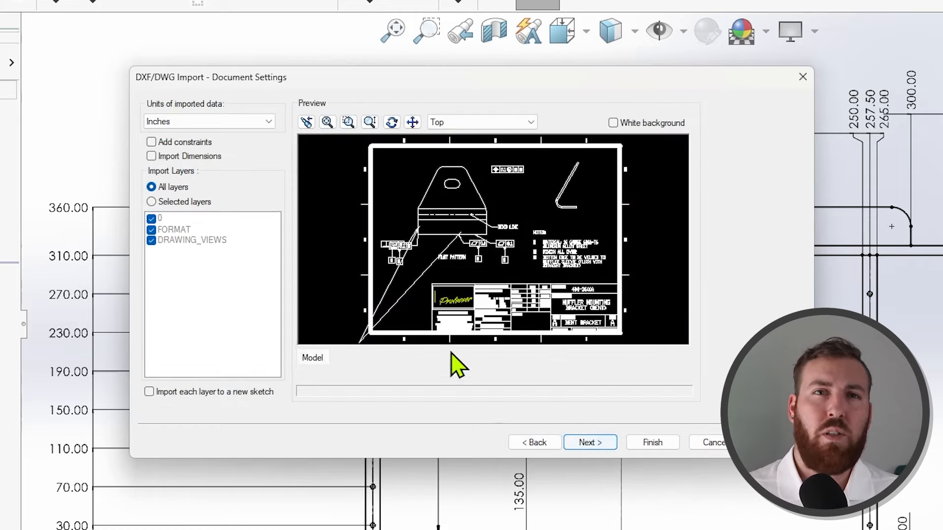
# - Limit the import to the DRAWING_VIEWS layer, excluding layers 0 and FORMAT, and finish the import
pyautogui.click(152, 202)
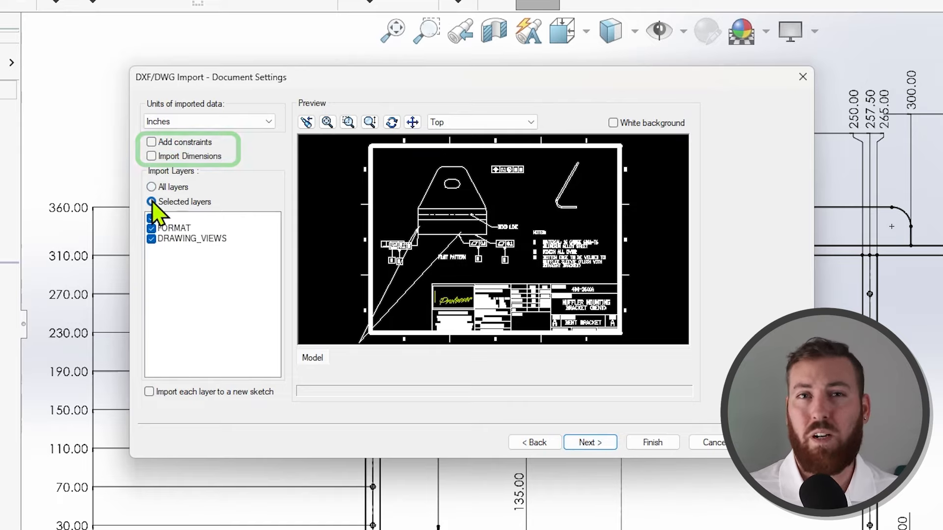
pyautogui.click(152, 218)
pyautogui.click(152, 229)
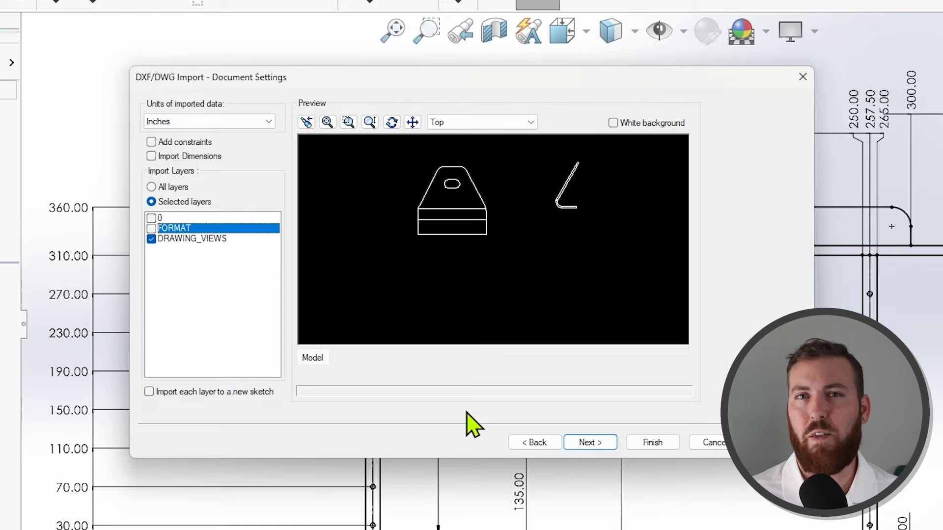
pyautogui.click(638, 444)
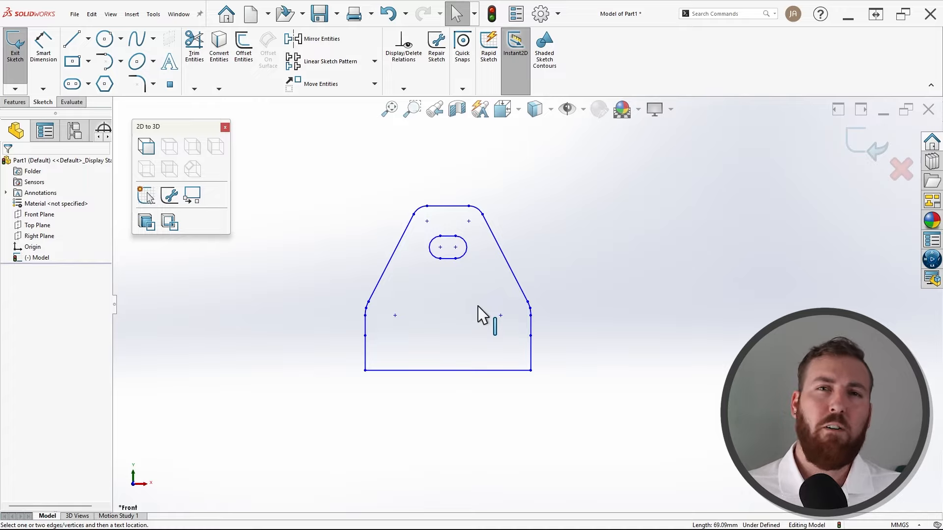
# - Pull the bracket outline's lower-left corner and the upper-right arc's endpoint outward to test the sketch's freedom to move
pyautogui.scroll(3, 464, 384)
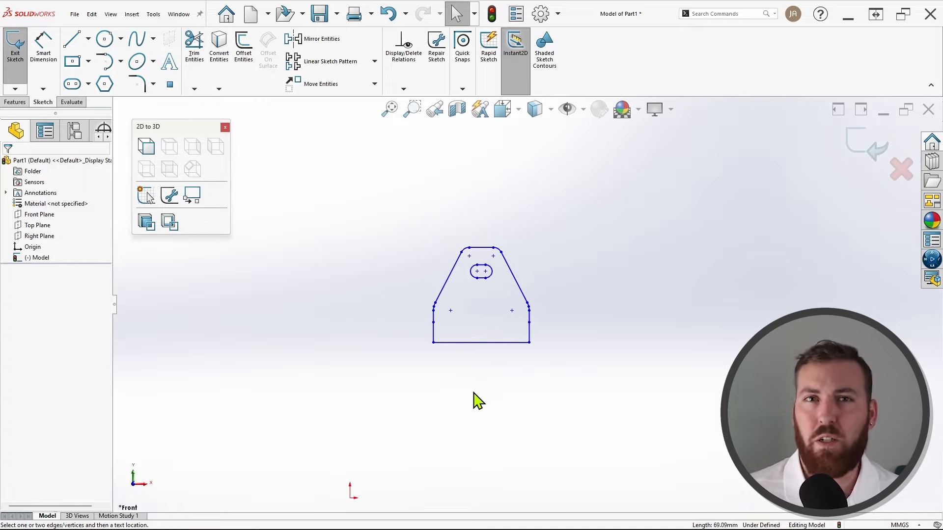
pyautogui.moveTo(474, 395)
pyautogui.keyDown('ctrl'); pyautogui.mouseDown(button='middle')
pyautogui.moveTo(498, 403)
pyautogui.moveTo(579, 351)
pyautogui.moveTo(566, 342)
pyautogui.mouseUp(button='middle'); pyautogui.keyUp('ctrl')
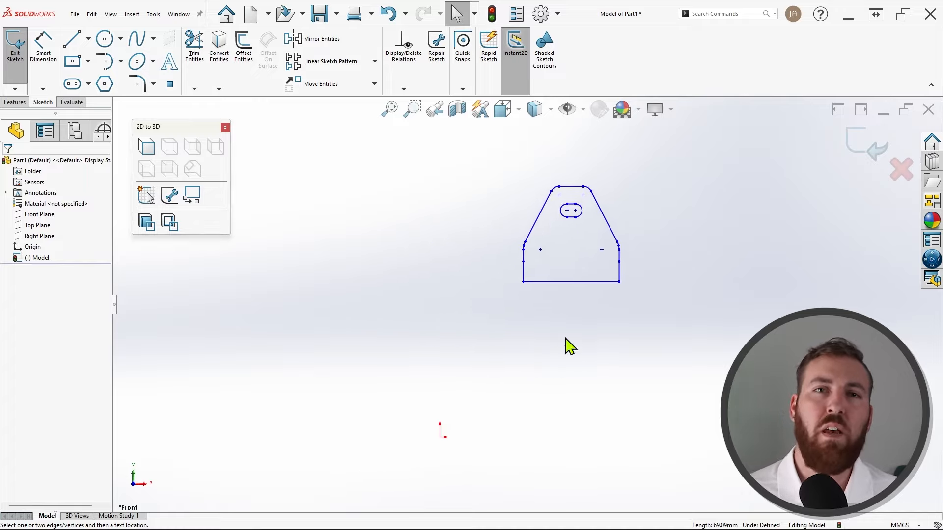
pyautogui.moveTo(524, 288); pyautogui.dragTo(430, 365)
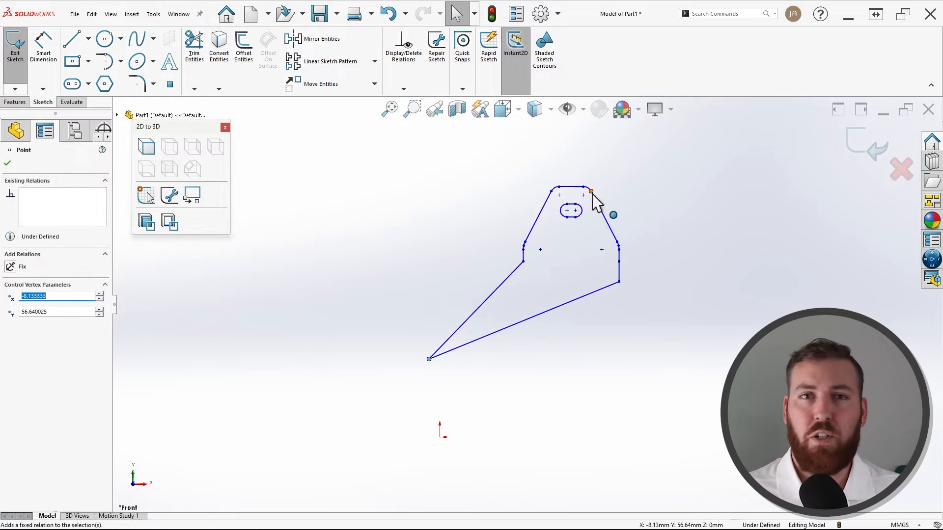
pyautogui.moveTo(592, 194); pyautogui.dragTo(665, 173)
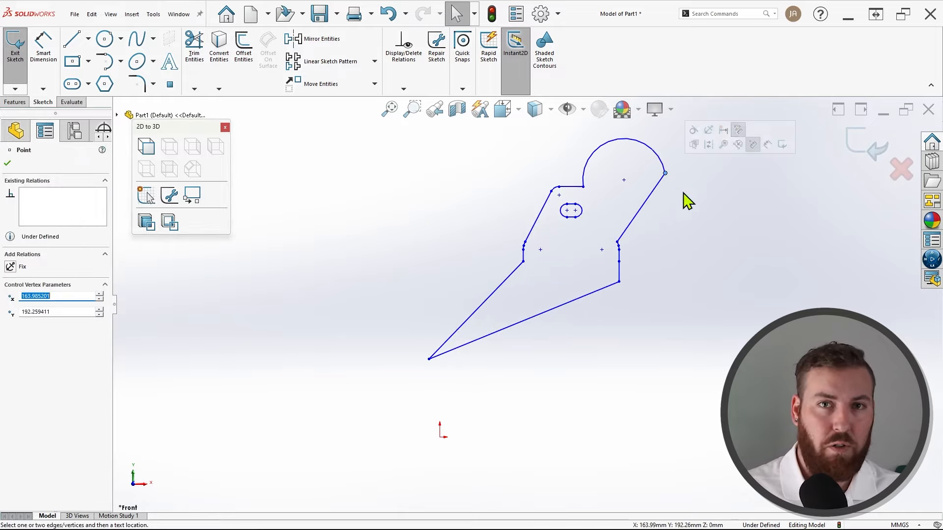
# - Undo both point moves on the bracket outline
pyautogui.click(733, 268)
pyautogui.hotkey('ctrl', 'z')
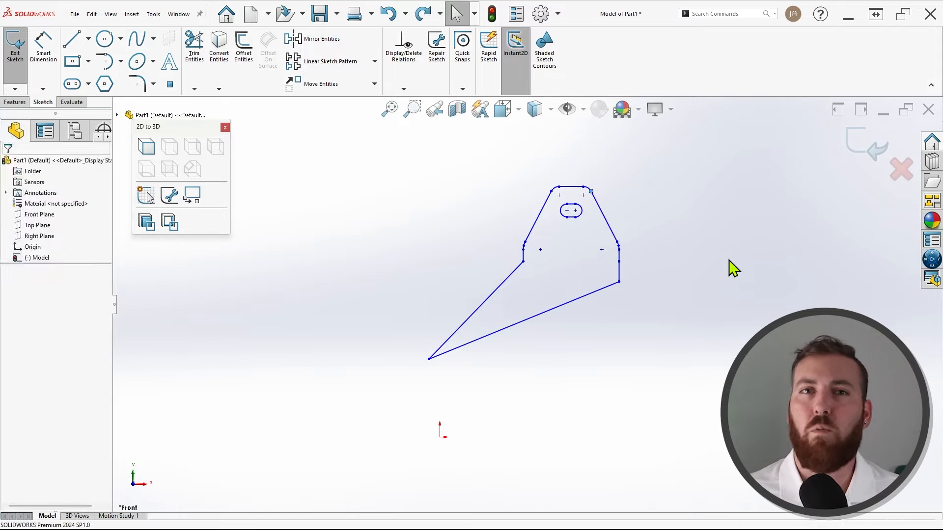
pyautogui.hotkey('ctrl', 'z')
pyautogui.click(713, 295)
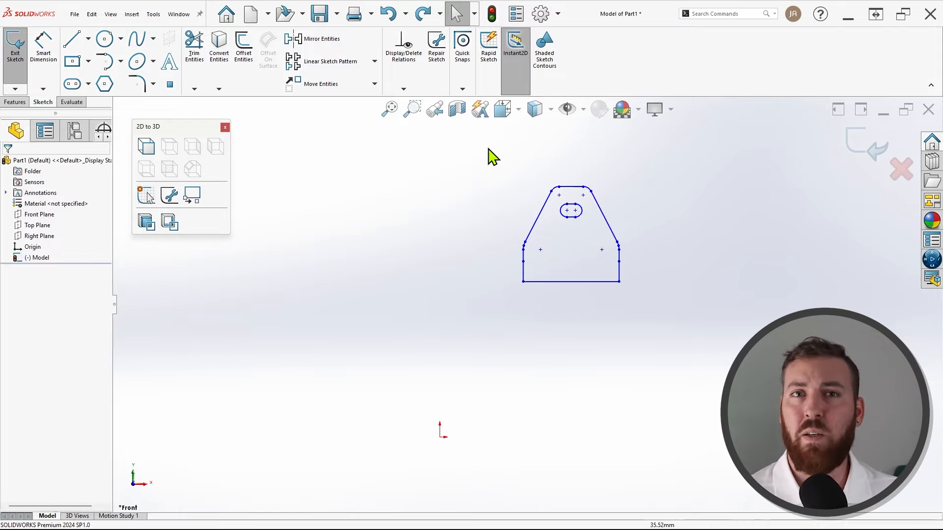
# - Run Fully Define Sketch on all entities with baseline dimensions, using the left edge as horizontal datum and the bottom edge as vertical datum
pyautogui.click(404, 88)
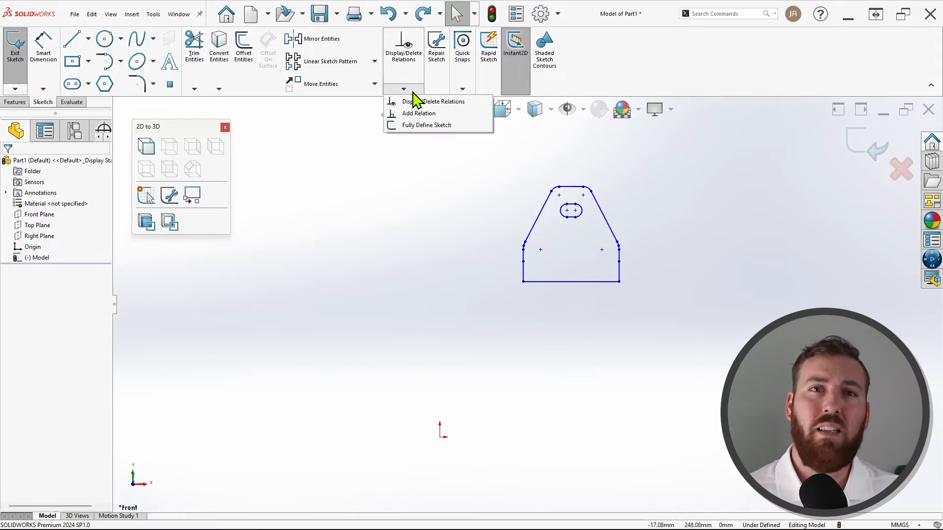
pyautogui.click(468, 126)
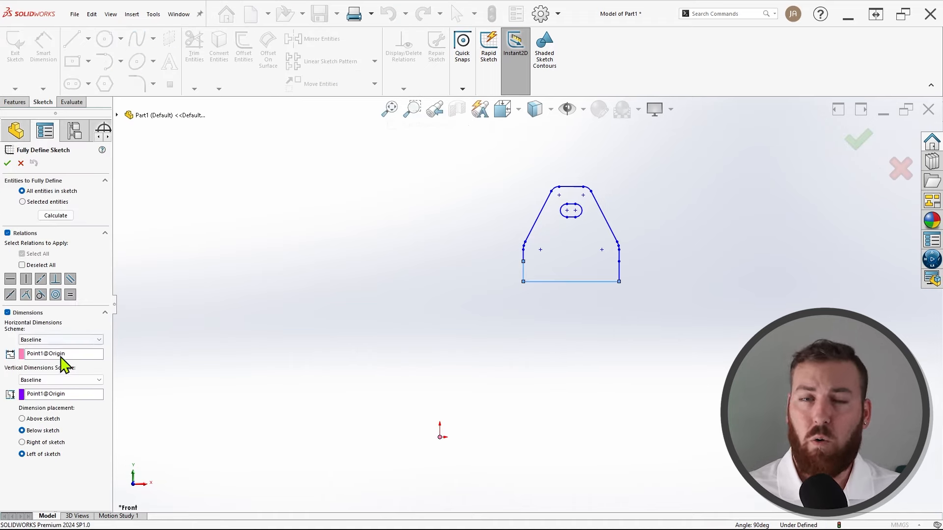
pyautogui.click(62, 355)
pyautogui.click(523, 281)
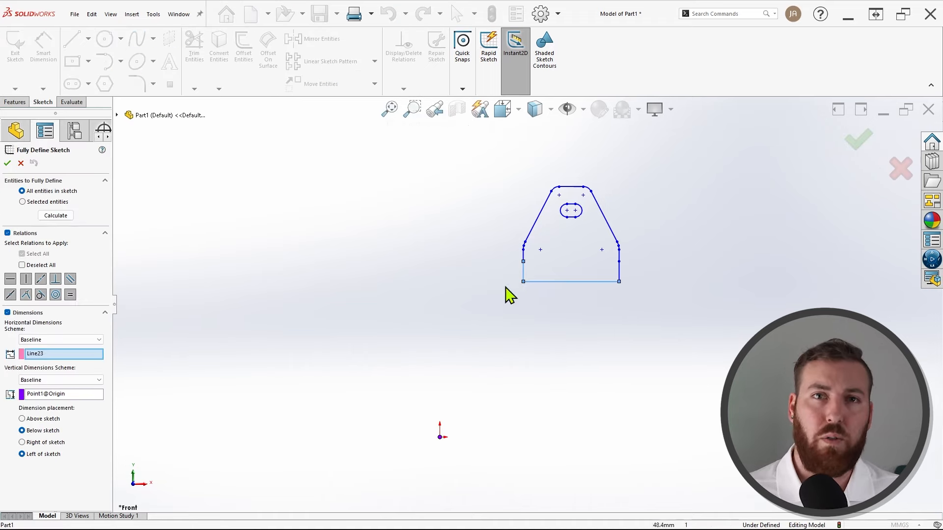
pyautogui.click(82, 394)
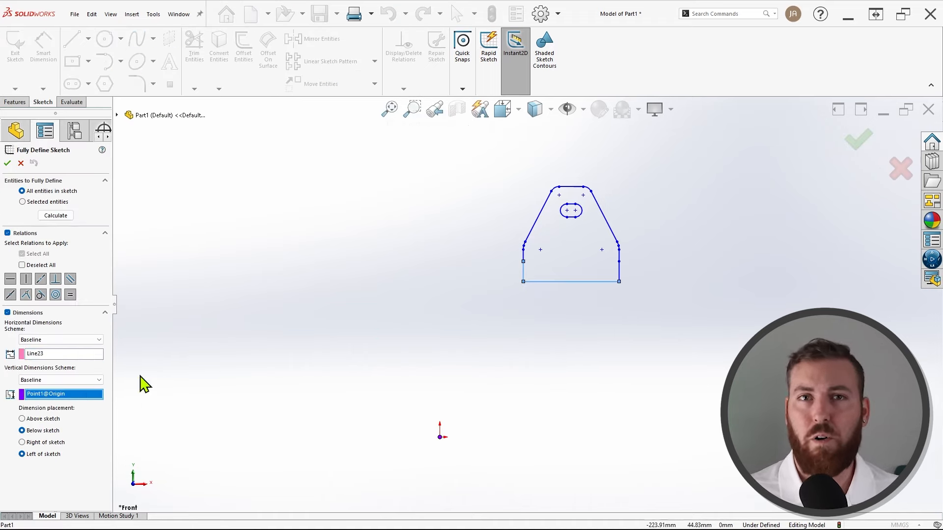
pyautogui.click(523, 280)
pyautogui.click(54, 216)
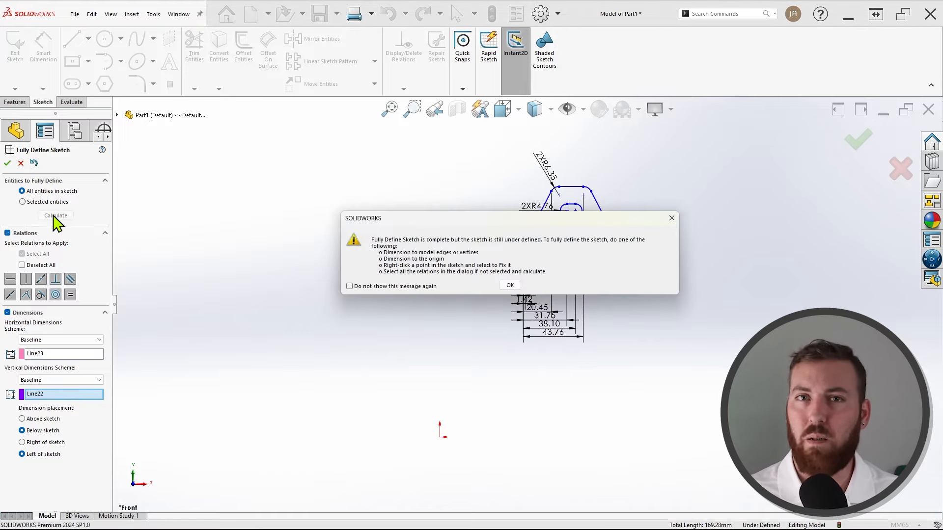
pyautogui.click(510, 286)
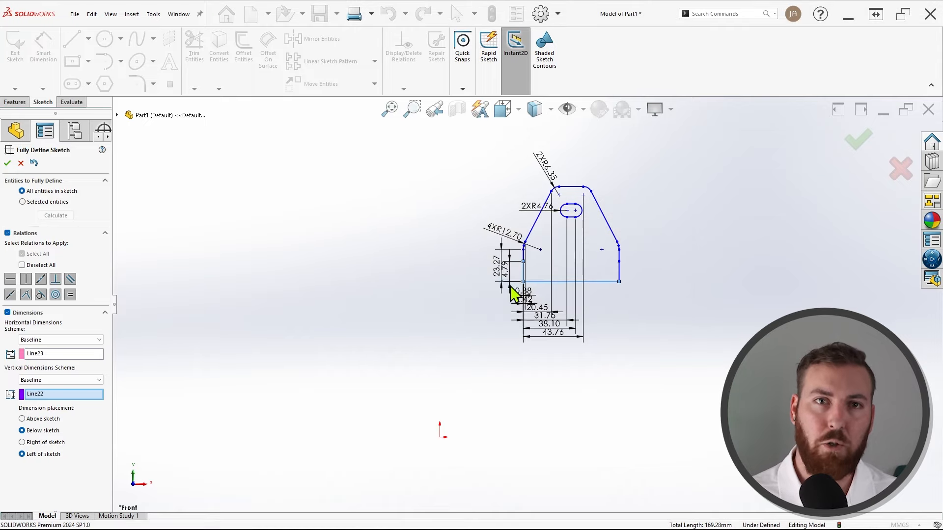
pyautogui.click(8, 164)
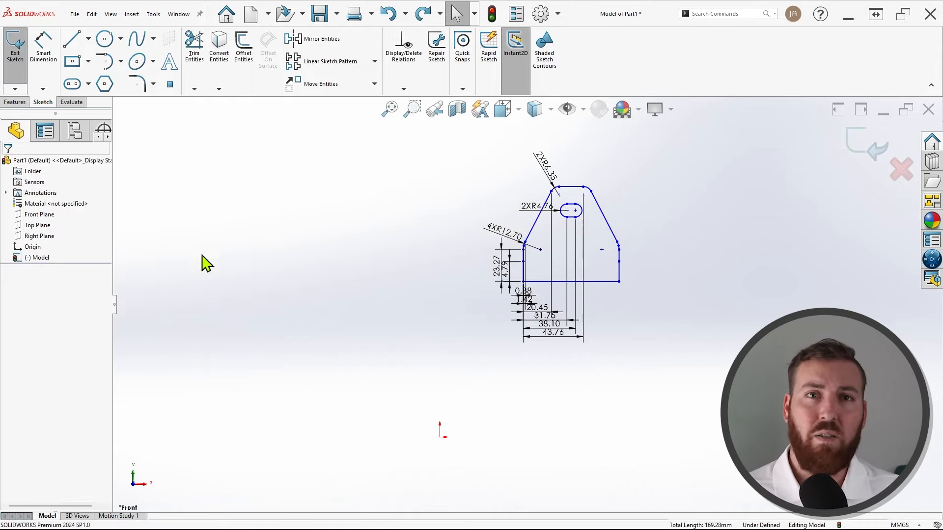
# - Place the bracket's lower-left corner on the origin and reposition the top corner radius dimension farther from the outline
pyautogui.moveTo(522, 282); pyautogui.dragTo(440, 437)
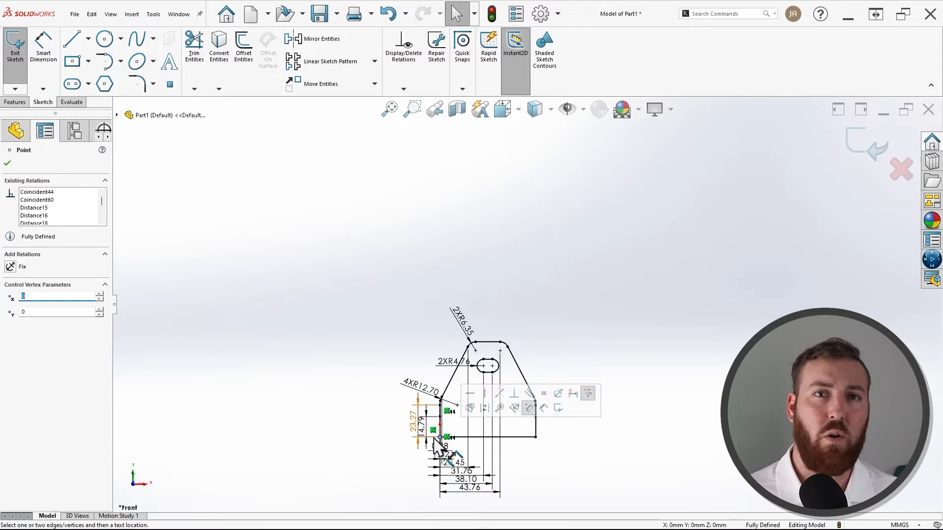
pyautogui.click(393, 454)
pyautogui.scroll(-5, 474, 450)
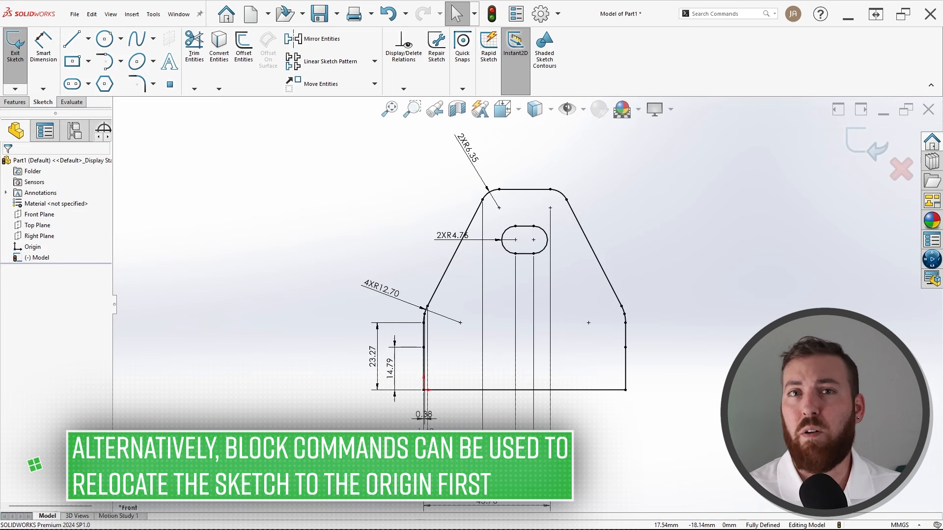
pyautogui.moveTo(623, 452)
pyautogui.keyDown('ctrl'); pyautogui.mouseDown(button='middle')
pyautogui.moveTo(615, 437)
pyautogui.moveTo(609, 448)
pyautogui.mouseUp(button='middle'); pyautogui.keyUp('ctrl')
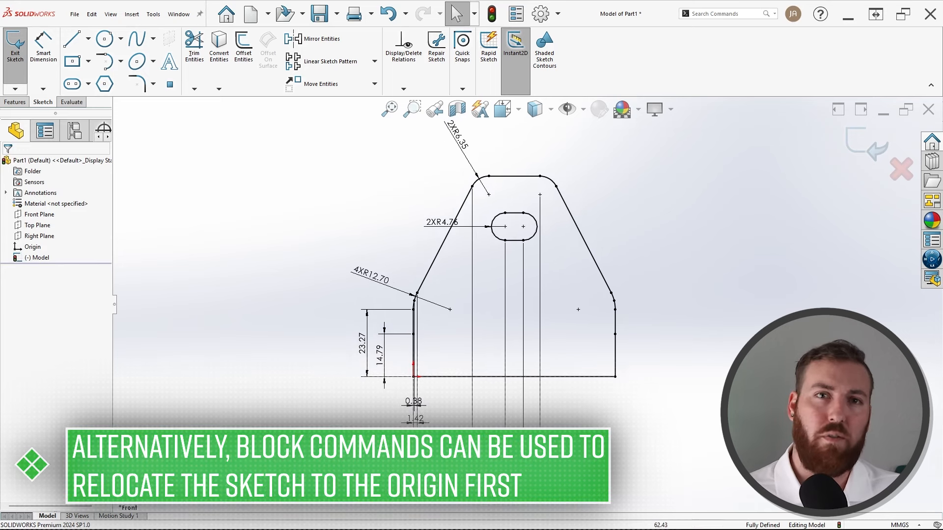
pyautogui.moveTo(465, 152); pyautogui.dragTo(422, 167)
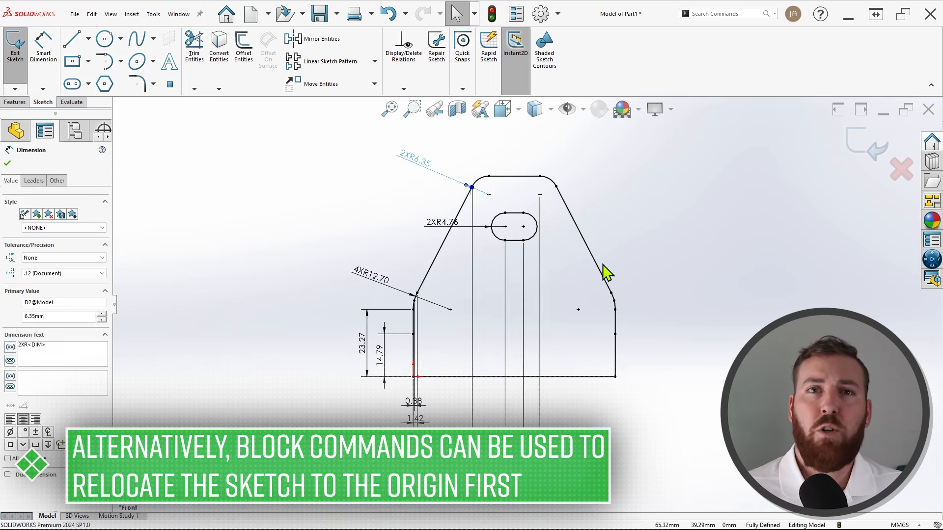
pyautogui.click(641, 276)
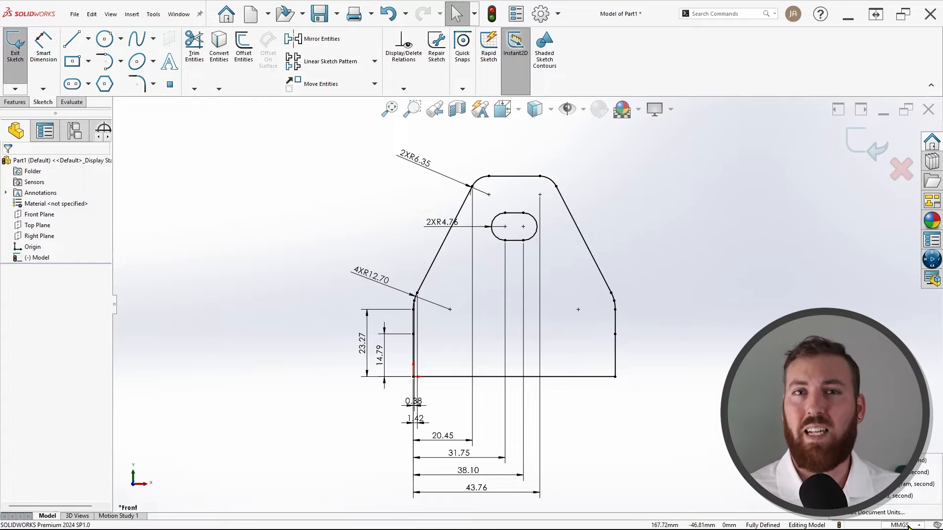
# - Switch the document units to IPS and create a 0.059 in thick Base Flange from the bracket sketch
pyautogui.click(898, 497)
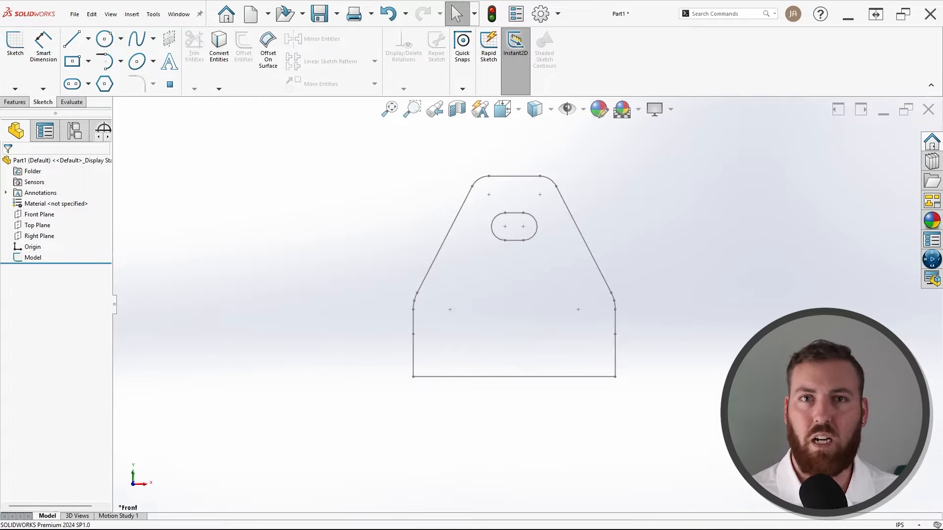
pyautogui.doubleClick(598, 378)
pyautogui.click(26, 60)
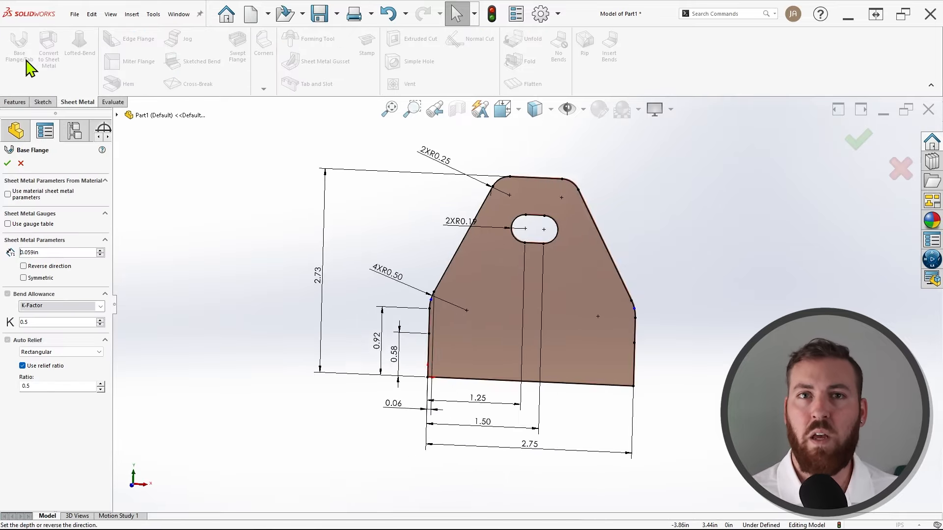
pyautogui.click(8, 163)
pyautogui.click(47, 300)
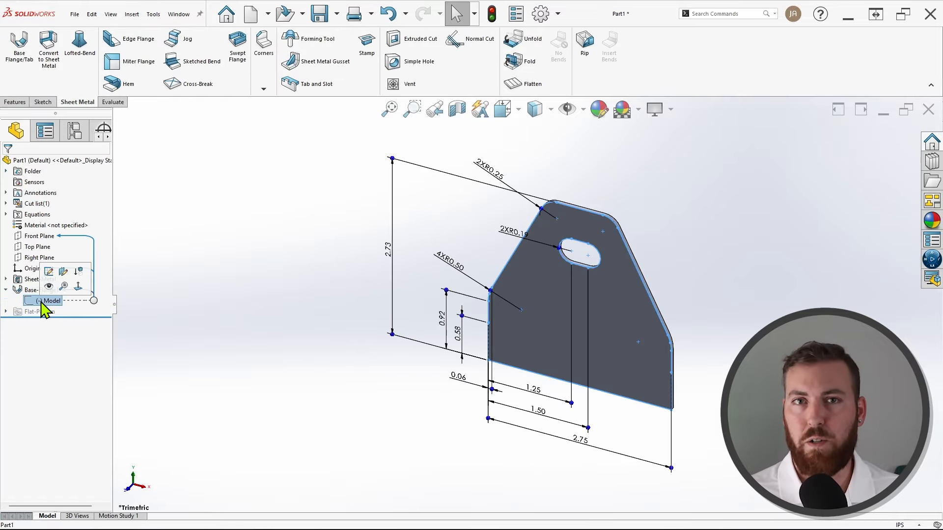
pyautogui.press('Escape')
# - Sketch a horizontal bend line across the flange's front face between the lower ends of its two slanted sides
pyautogui.click(568, 325)
pyautogui.press('l')
pyautogui.click(489, 293)
pyautogui.click(670, 342)
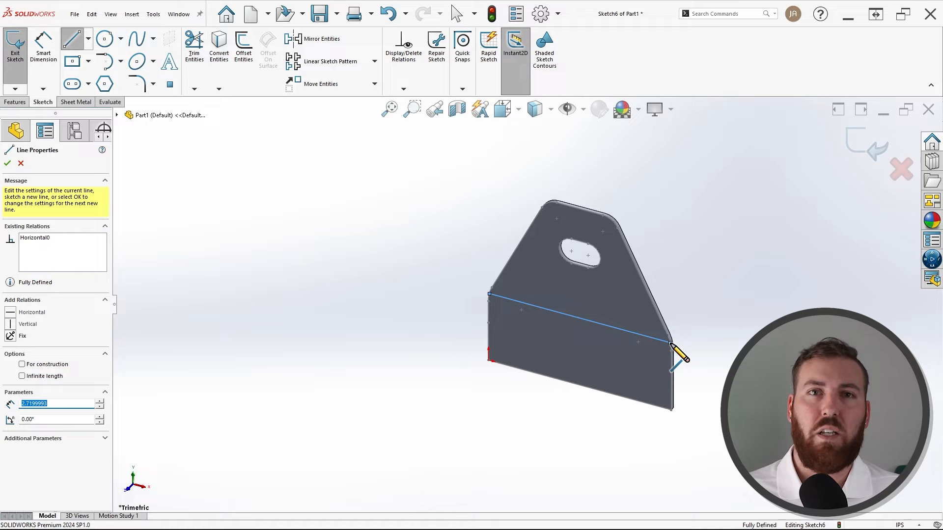
pyautogui.press('Escape')
# - Create a 90-degree Sketched Bend along the line with the default radius, keeping the face portion above it fixed
pyautogui.click(76, 102)
pyautogui.click(198, 63)
pyautogui.click(547, 271)
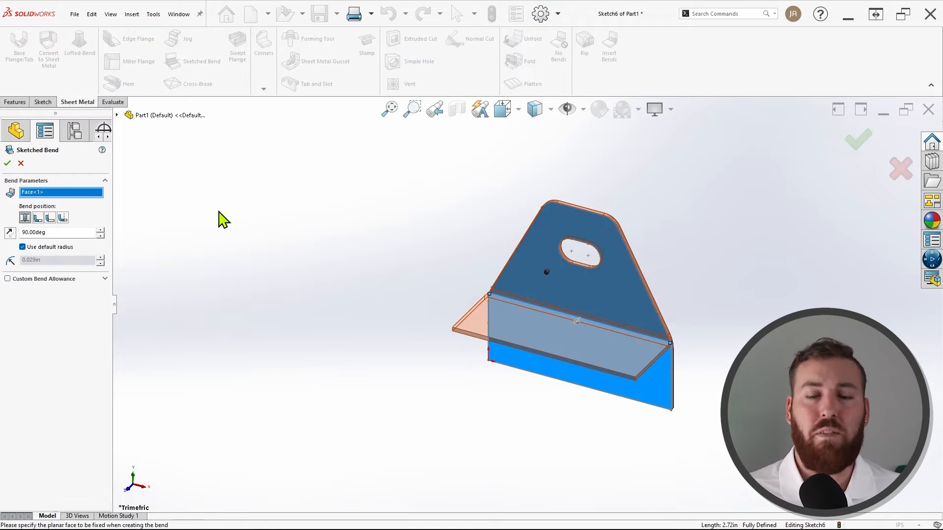
pyautogui.click(7, 163)
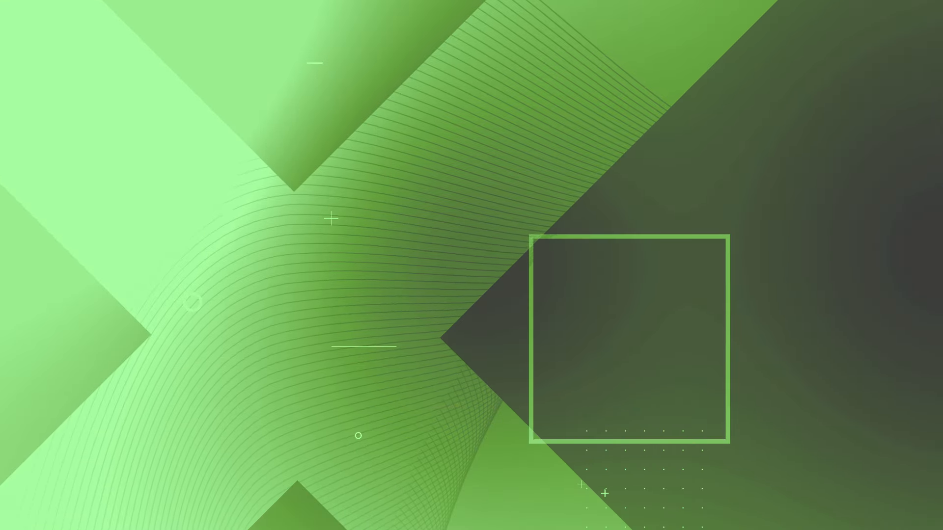